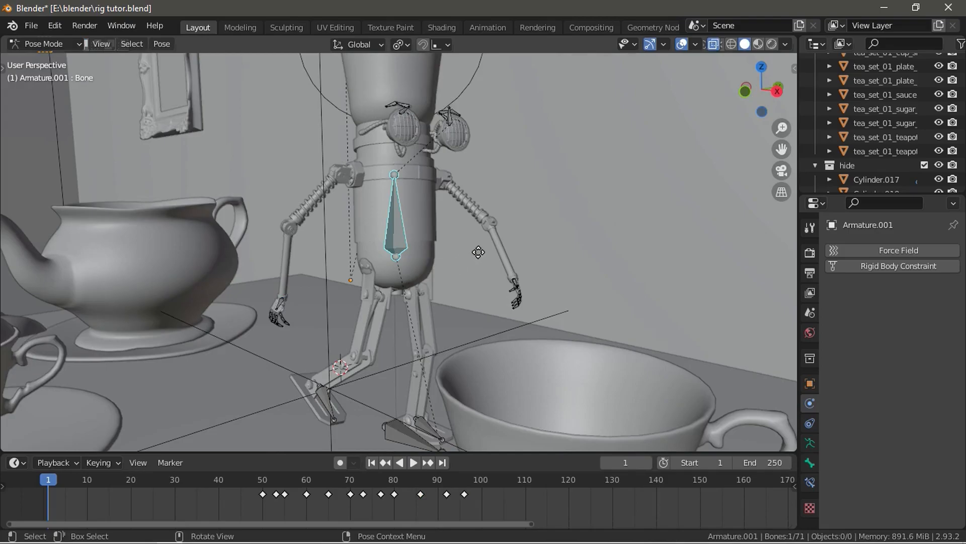
- Leave Pose Mode and add an active rigid body to the teacup in front of the robot
right_click(430, 334)
middle_drag(416, 327, 446, 321)
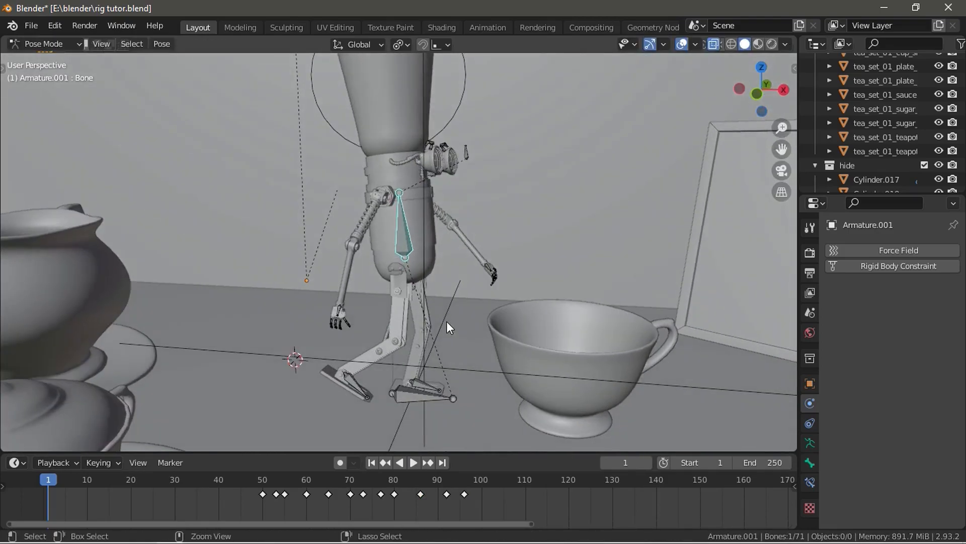
key(ctrl+Tab)
shift+middle_drag(532, 370, 447, 312)
shift+middle_drag(503, 343, 413, 332)
click(466, 286)
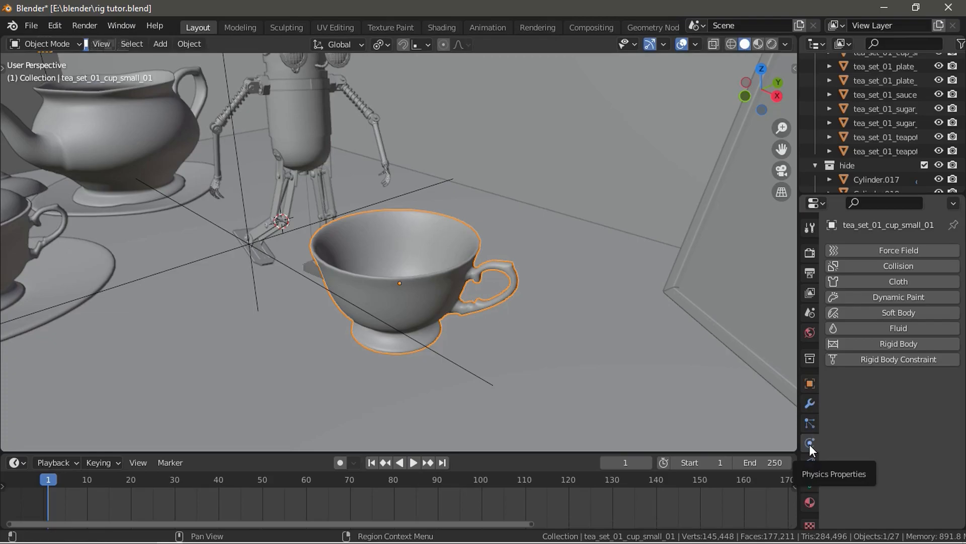
click(906, 343)
scroll(897, 339, down, 4)
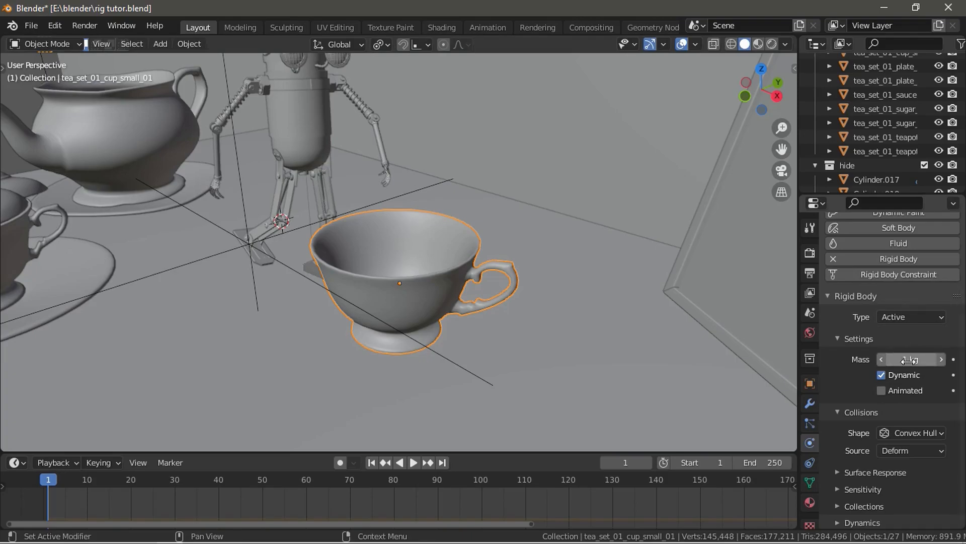
- Play the simulation from frame 1 to check how the teacup behaves, and stop it
middle_drag(568, 336, 455, 293)
scroll(440, 368, up, 3)
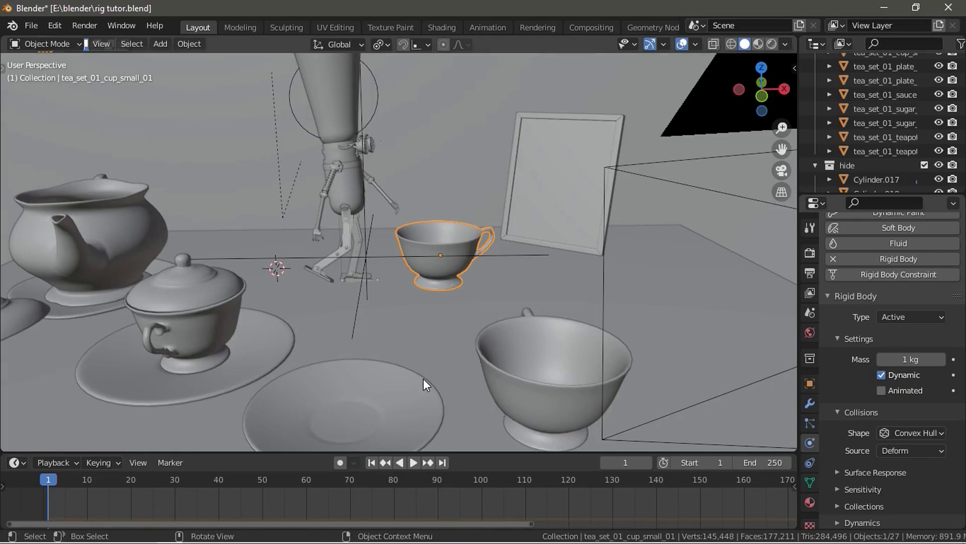
click(413, 462)
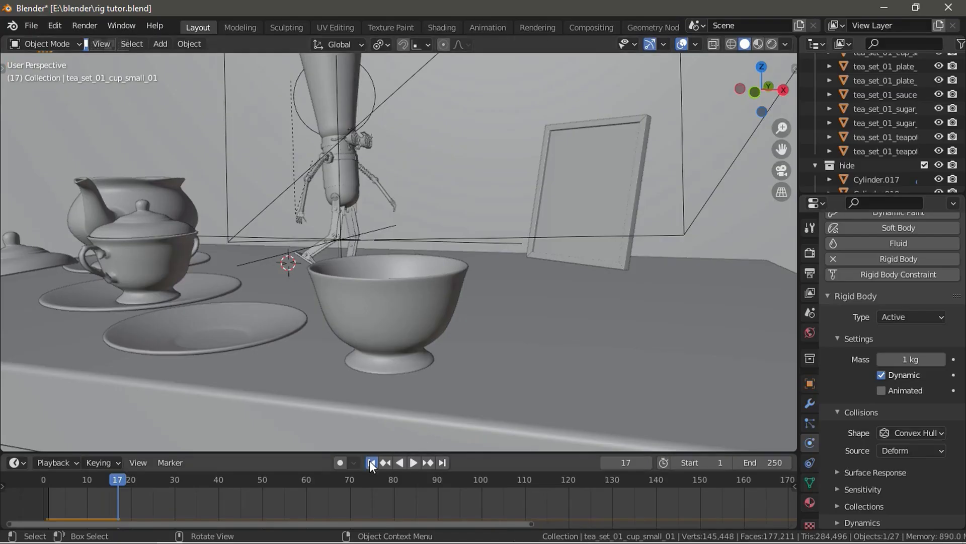
click(263, 534)
key(space)
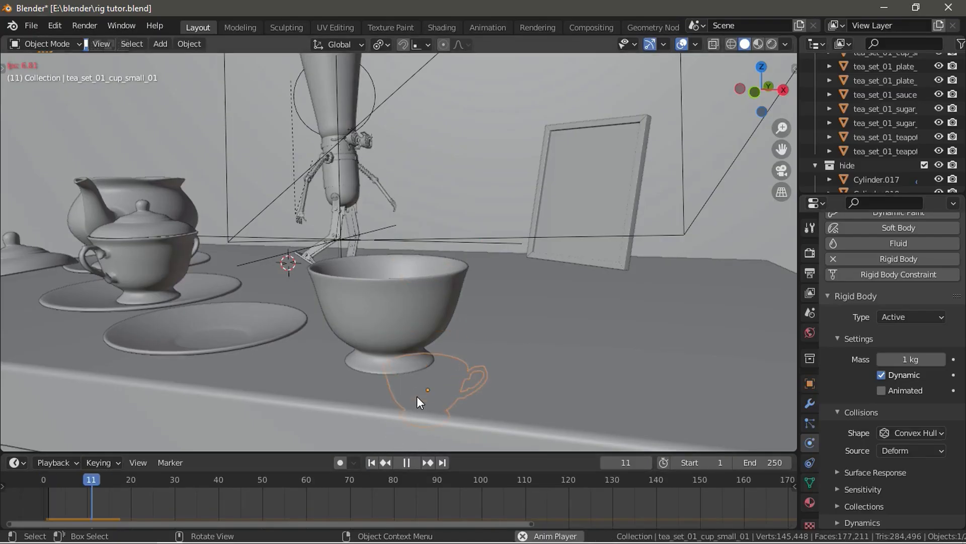
key(Escape)
- Add a rigid body to the wooden table under the tea set
mouse_move(446, 301)
shift+middle_down()
mouse_move(397, 269)
mouse_move(376, 289)
mouse_move(413, 253)
mouse_move(403, 290)
mouse_move(446, 315)
shift+middle_up()
scroll(376, 290, up, 4)
scroll(405, 289, down, 2)
scroll(450, 320, down, 5)
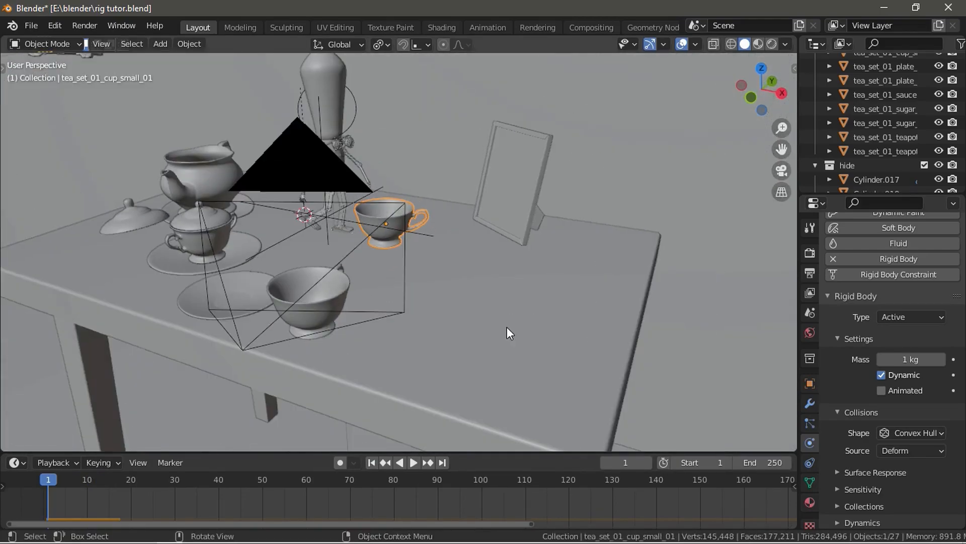
click(447, 317)
scroll(394, 245, down, 2)
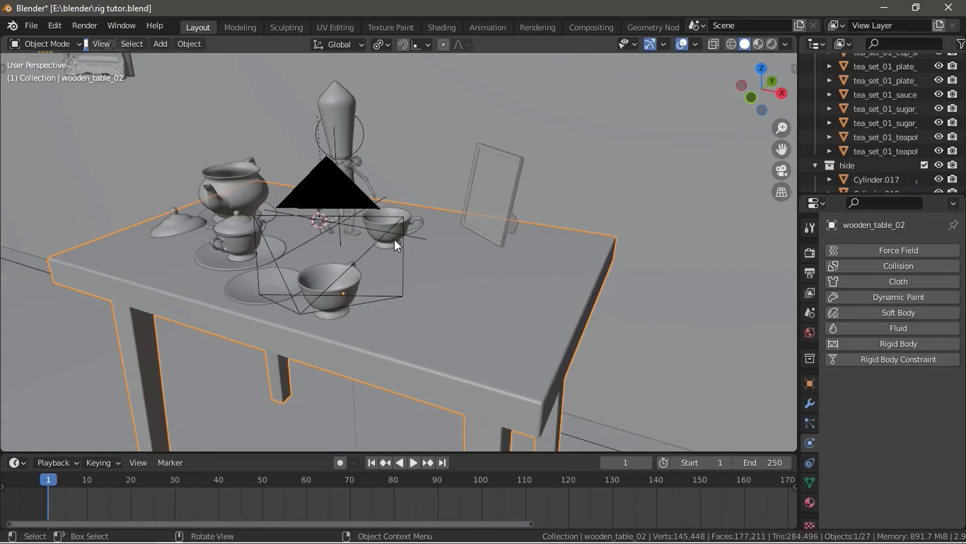
scroll(519, 290, up, 1)
shift+middle_drag(519, 290, 535, 313)
scroll(537, 312, up, 5)
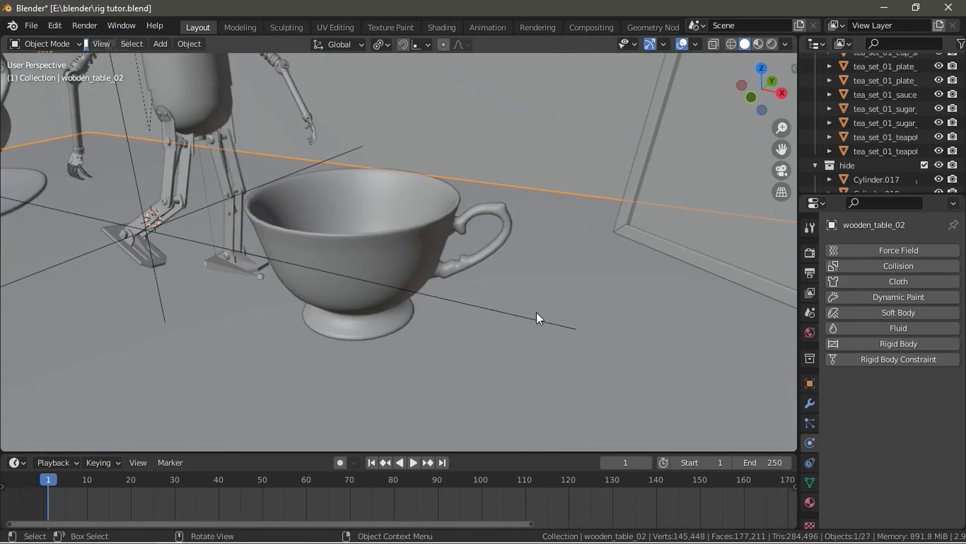
scroll(478, 375, down, 5)
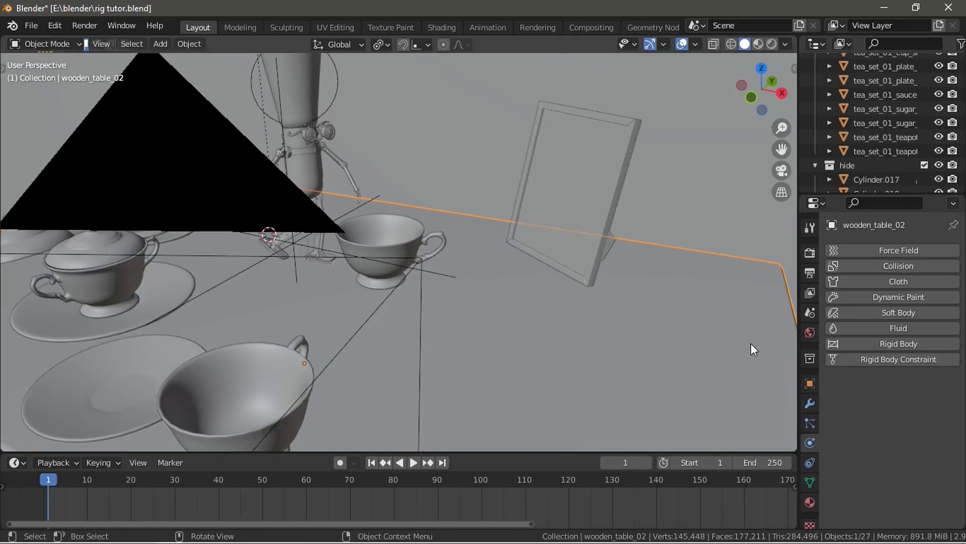
click(860, 342)
scroll(873, 362, down, 1)
scroll(599, 338, down, 3)
- Play the simulation with the table's active rigid body and return to frame 1
middle_drag(580, 335, 580, 311)
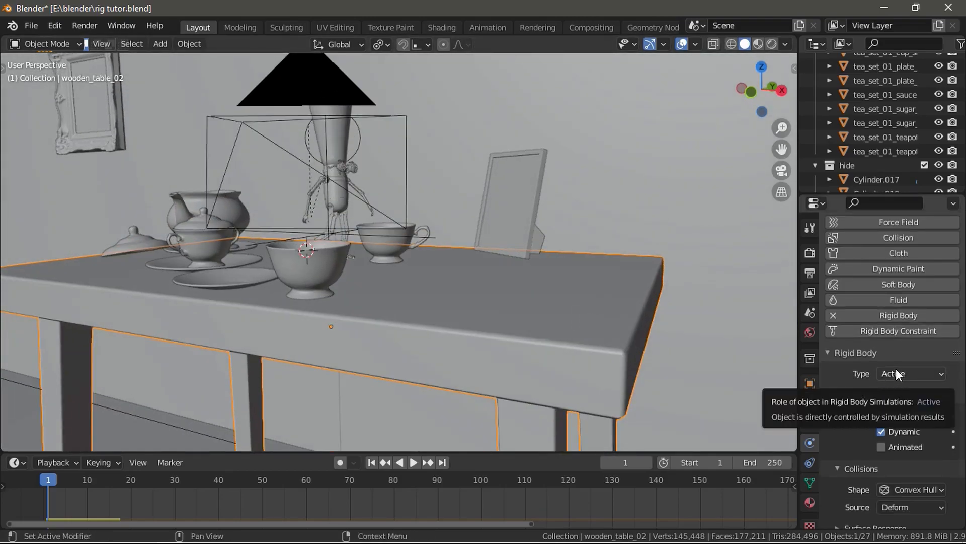
key(space)
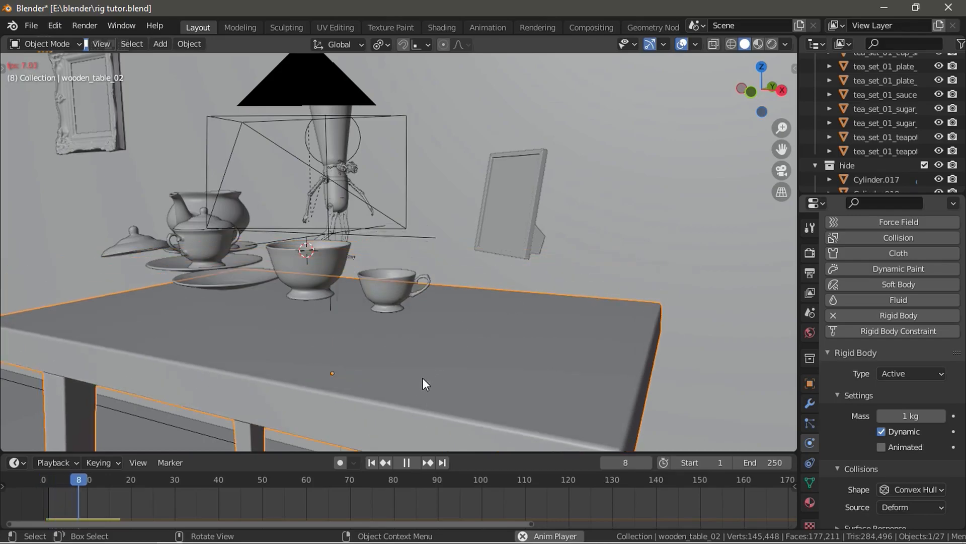
key(space)
click(372, 462)
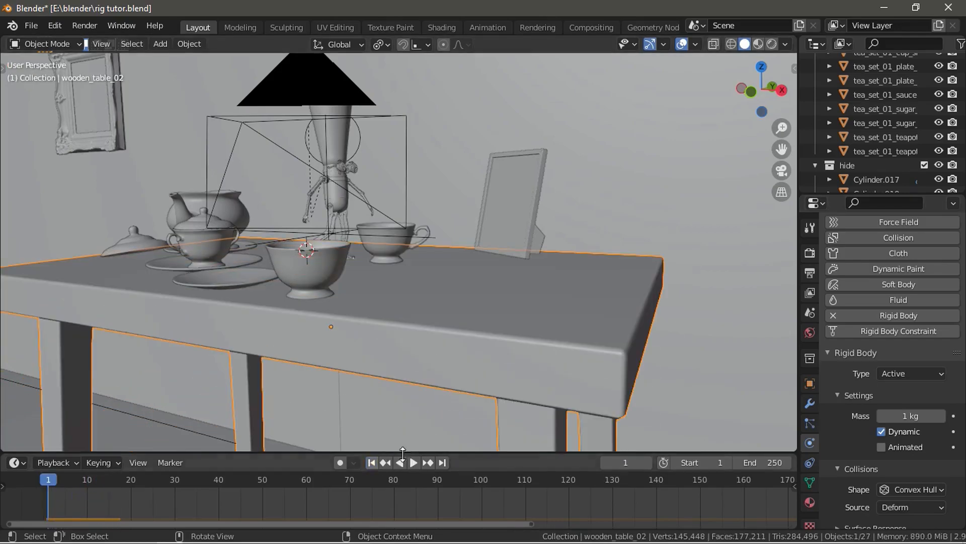
- Set the wooden table's rigid body type to Passive
scroll(558, 359, up, 5)
click(911, 373)
click(895, 394)
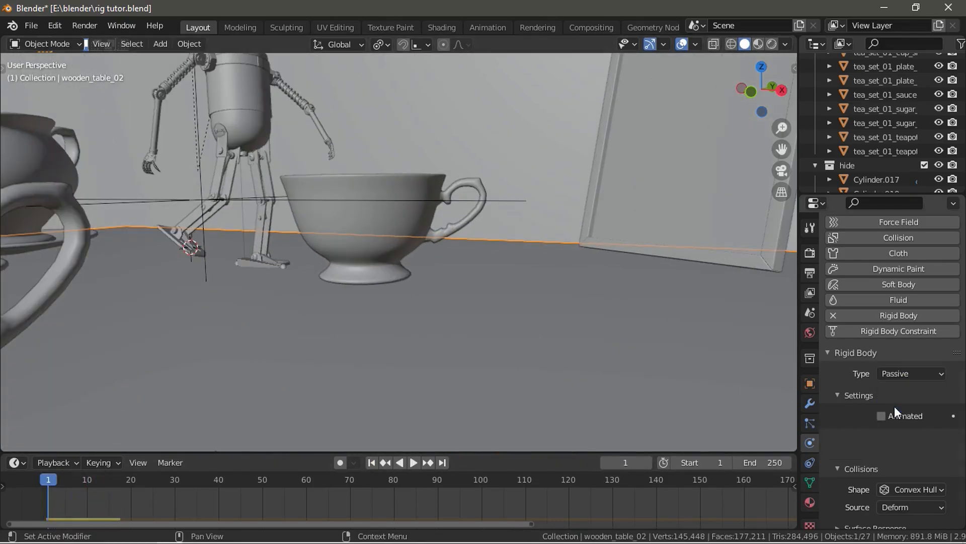
- Play the simulation to examine the teacup resting on the passive table, and return to frame 1
scroll(454, 299, down, 5)
scroll(402, 295, down, 1)
middle_drag(406, 249, 422, 267)
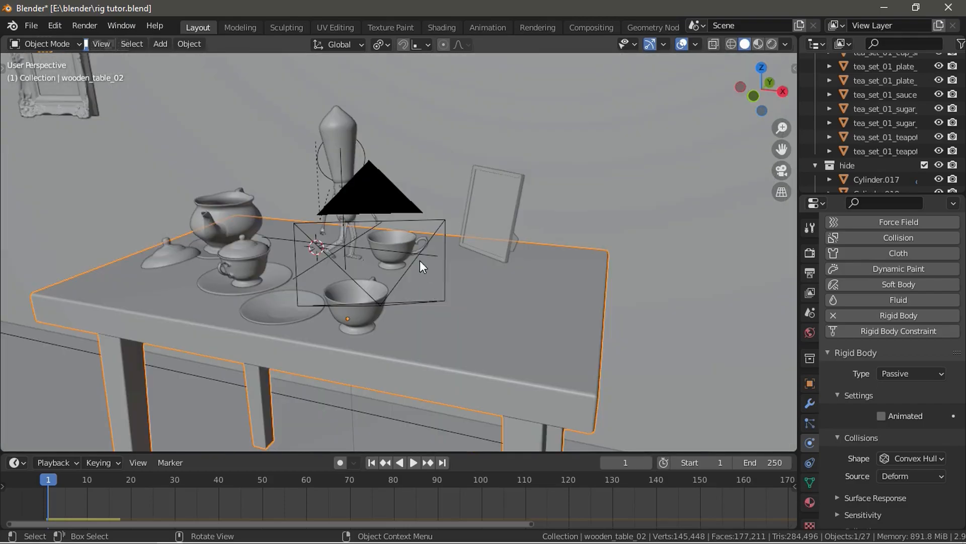
scroll(397, 265, up, 5)
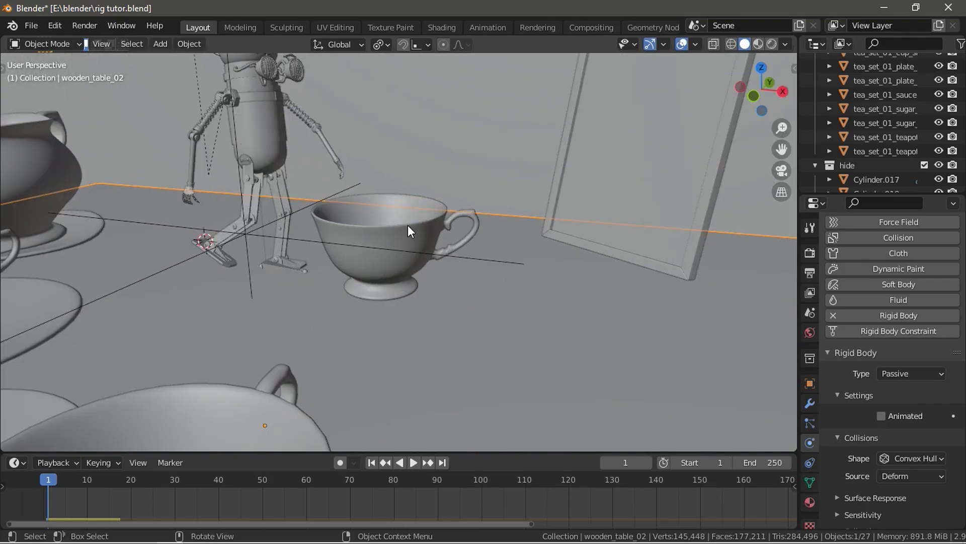
key(space)
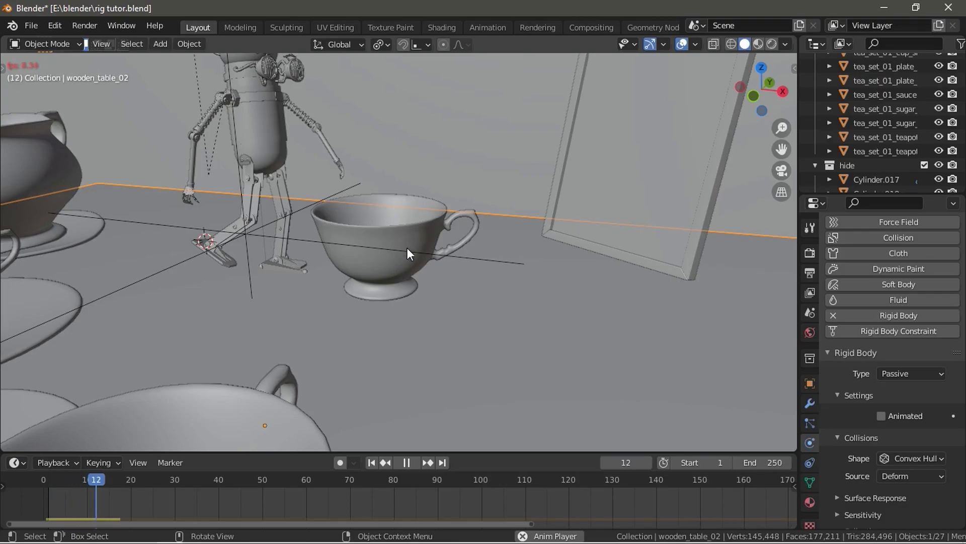
scroll(408, 246, up, 2)
shift+drag(384, 245, 461, 327)
scroll(461, 327, up, 2)
click(372, 462)
- Add a cube and scale it down to about 0.09
scroll(366, 312, down, 5)
middle_drag(367, 299, 381, 288)
key(shift+a)
click(420, 261)
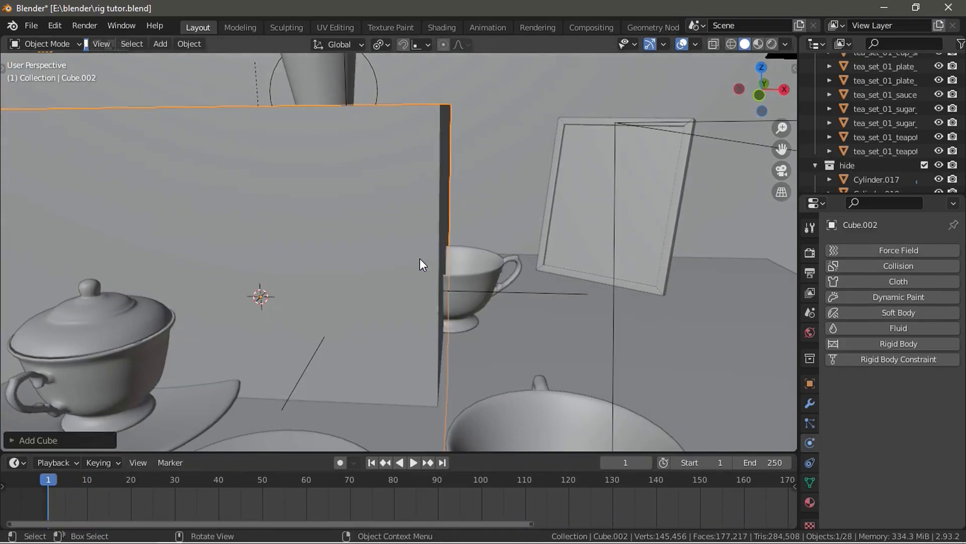
key(s)
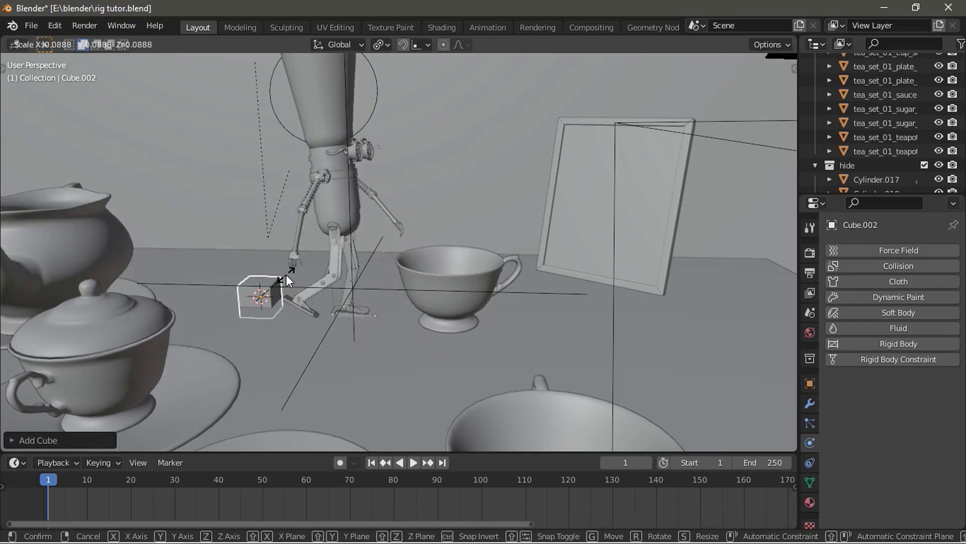
click(242, 304)
- Move the small cube to the handle side of the teacup, near the picture frame
middle_drag(242, 304, 479, 248)
key(g)
click(392, 278)
middle_drag(391, 278, 505, 229)
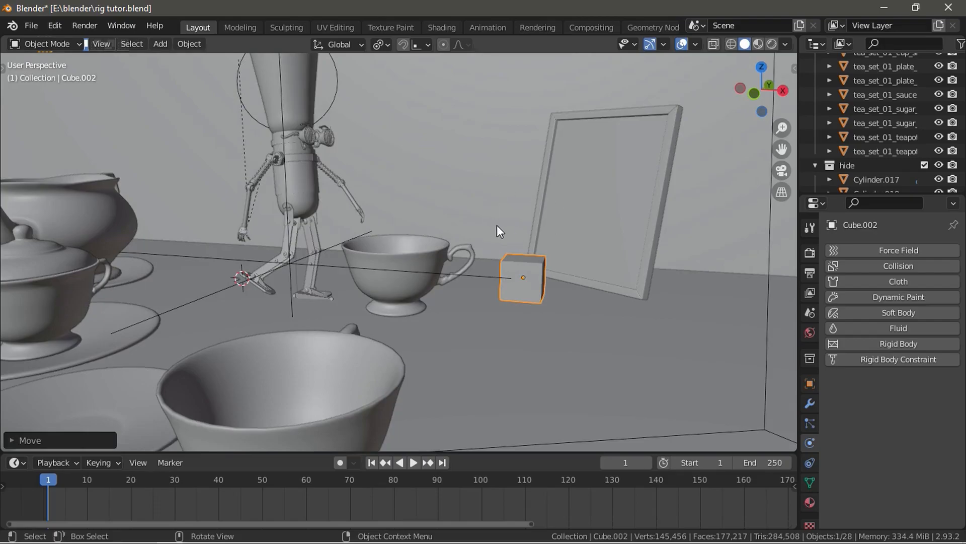
- Apply the small cube's scale
key(Tab)
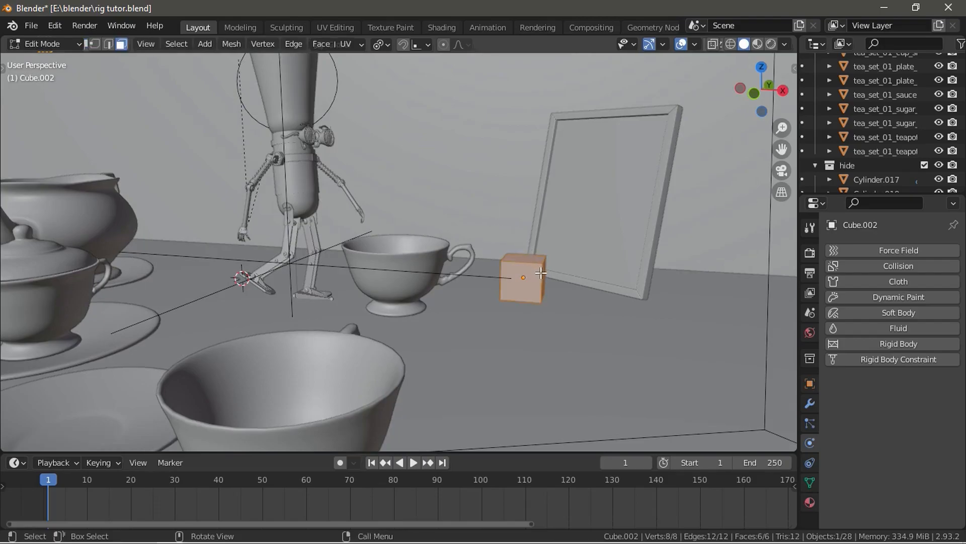
key(Tab)
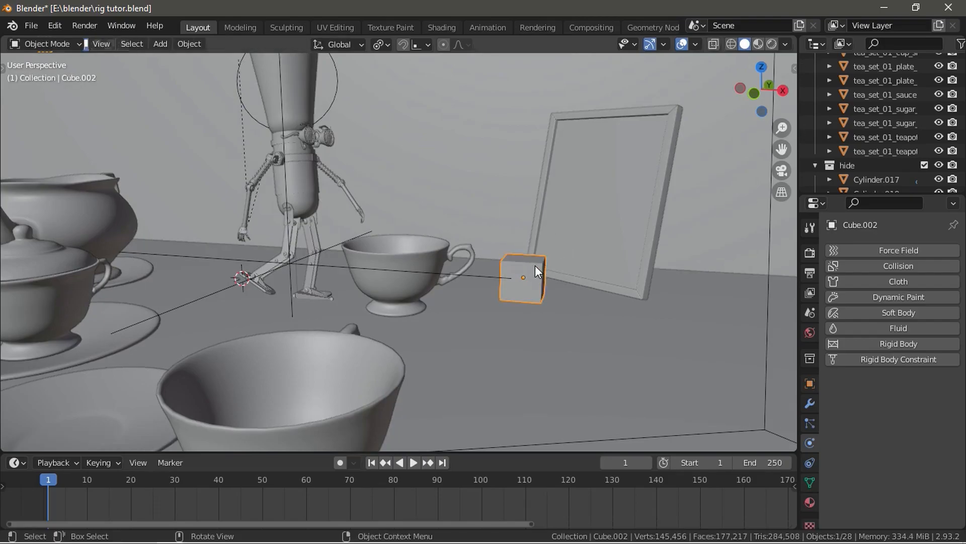
key(ctrl+a)
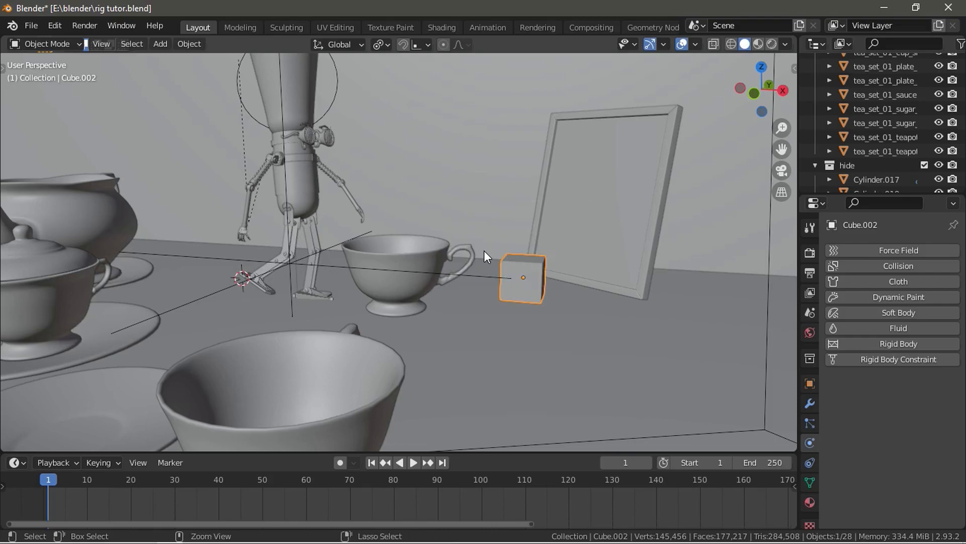
key(ctrl+a)
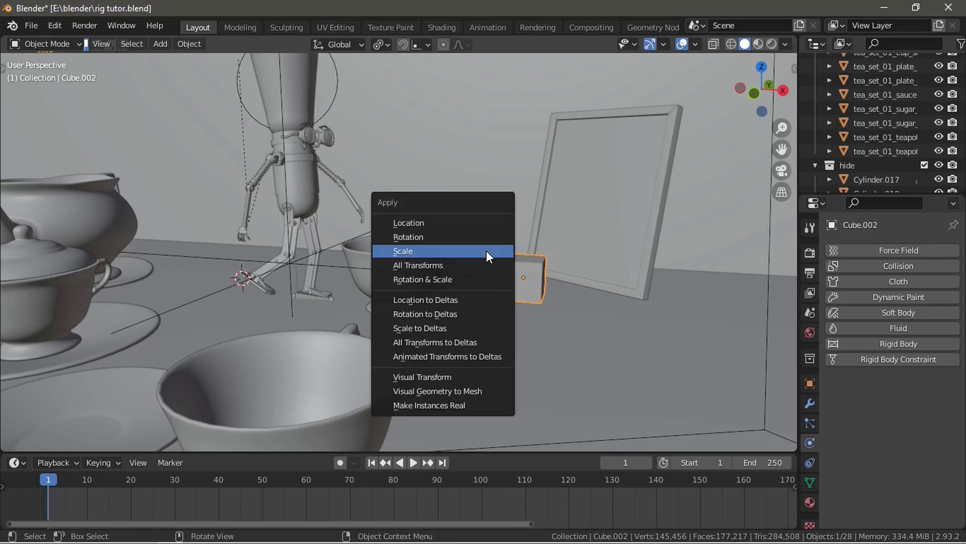
click(407, 253)
- Move the cube along the X axis and place it beside the picture frame at frame 1
scroll(487, 269, up, 2)
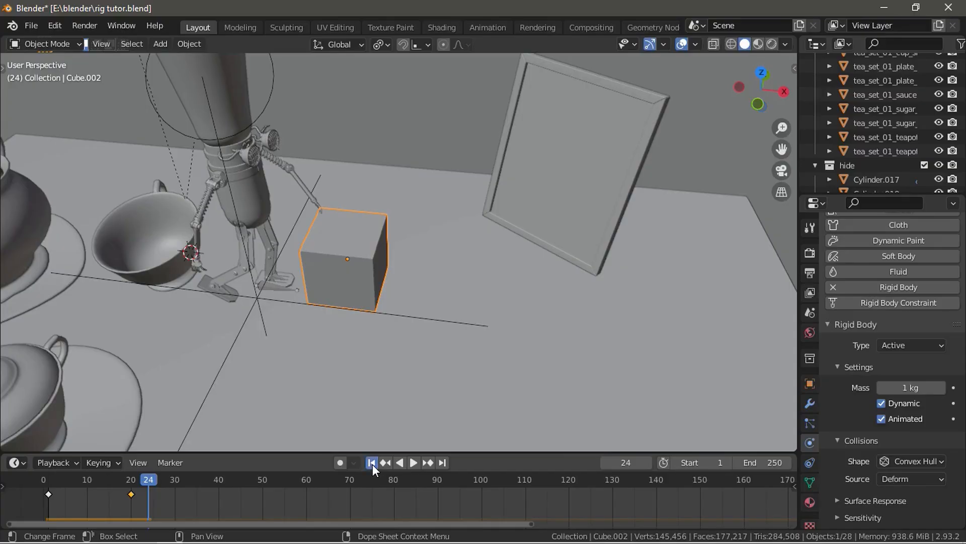
click(372, 464)
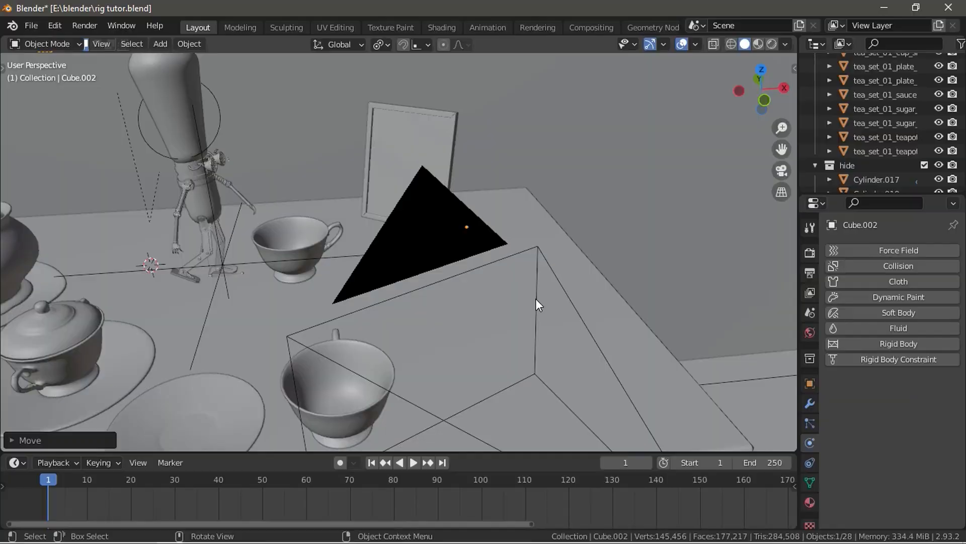
key(g)
key(x)
click(504, 295)
scroll(503, 294, up, 3)
middle_drag(504, 294, 440, 330)
key(g)
click(390, 378)
- Insert a keyframe for the cube's starting position at frame 1
key(i)
key(o)
key(o)
key(i)
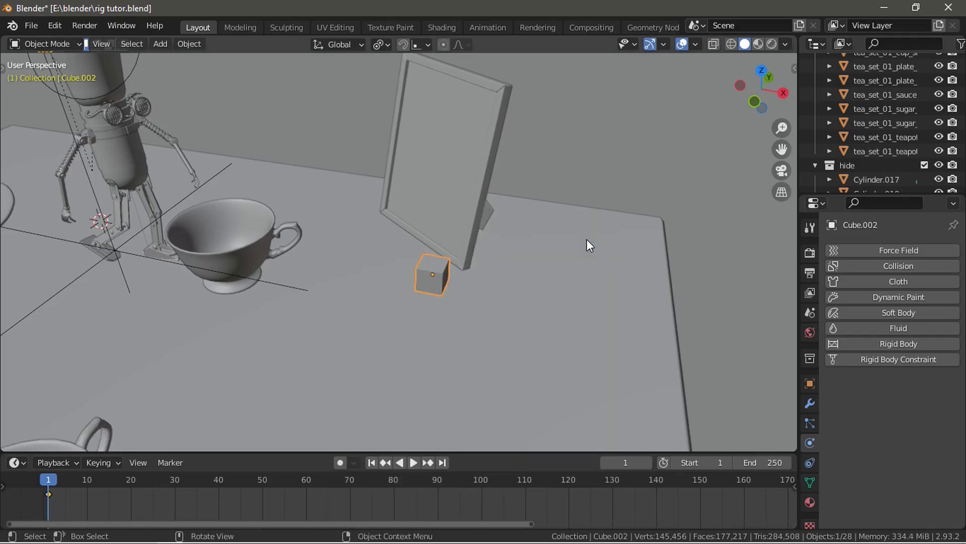
key(i)
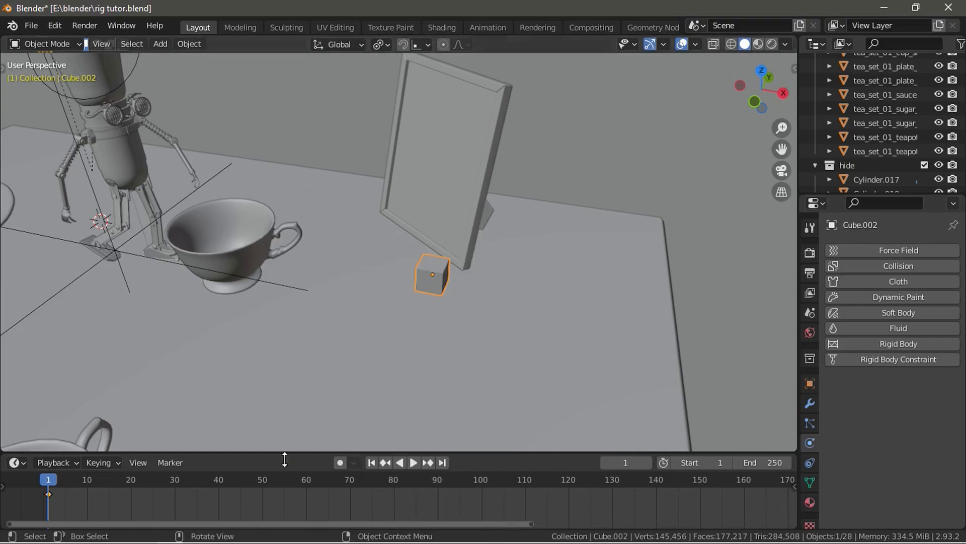
- At frame 10, move the cube along the X axis through the teacup to its far side and keyframe it
click(89, 477)
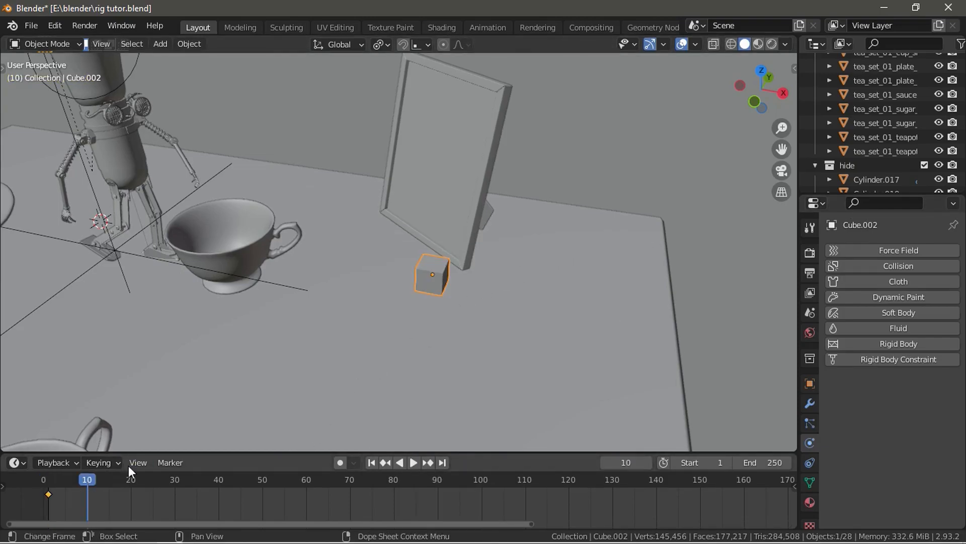
key(g)
key(x)
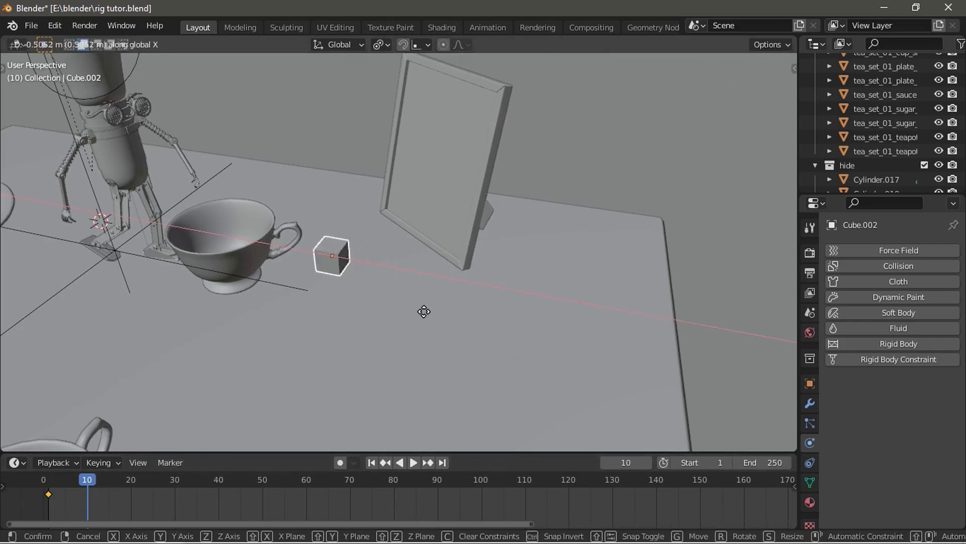
click(297, 301)
key(i)
click(305, 251)
- Play the cube's animation through the teacup and return to frame 1
middle_drag(300, 258, 347, 259)
click(375, 461)
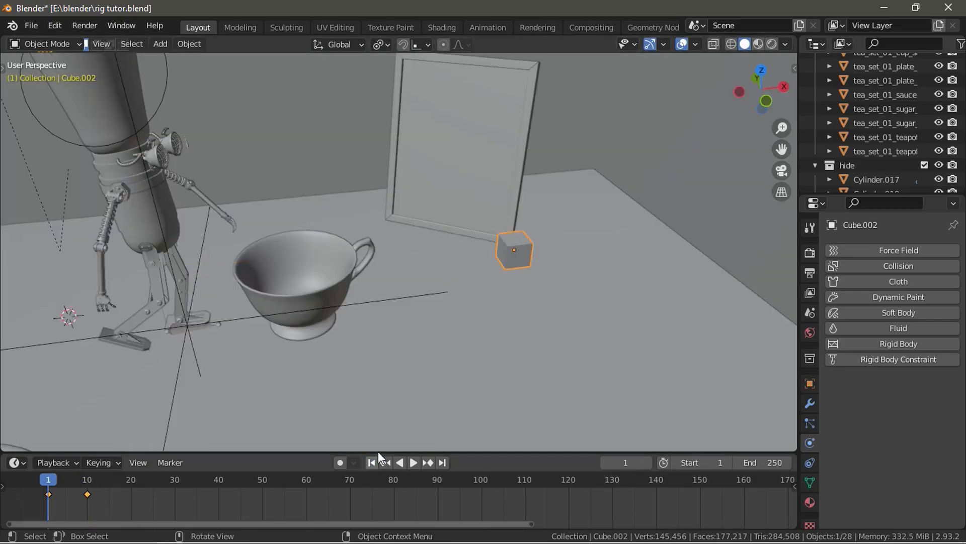
key(space)
key(space)
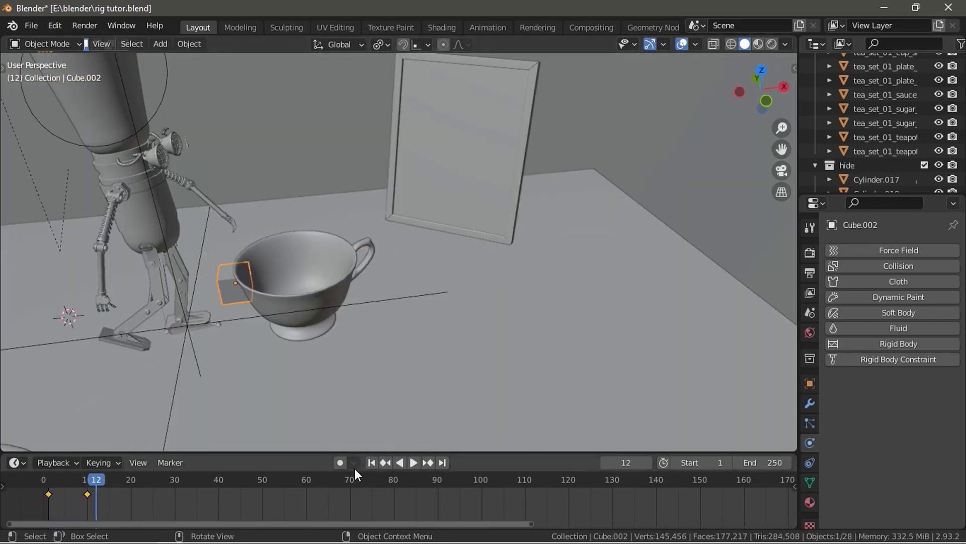
click(371, 463)
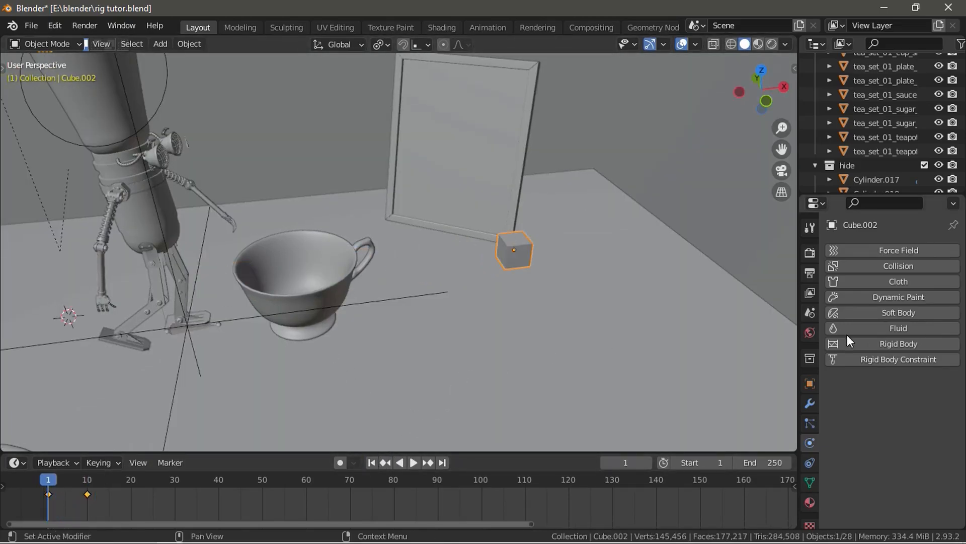
- Add an active rigid body to the cube and play the simulation
click(889, 348)
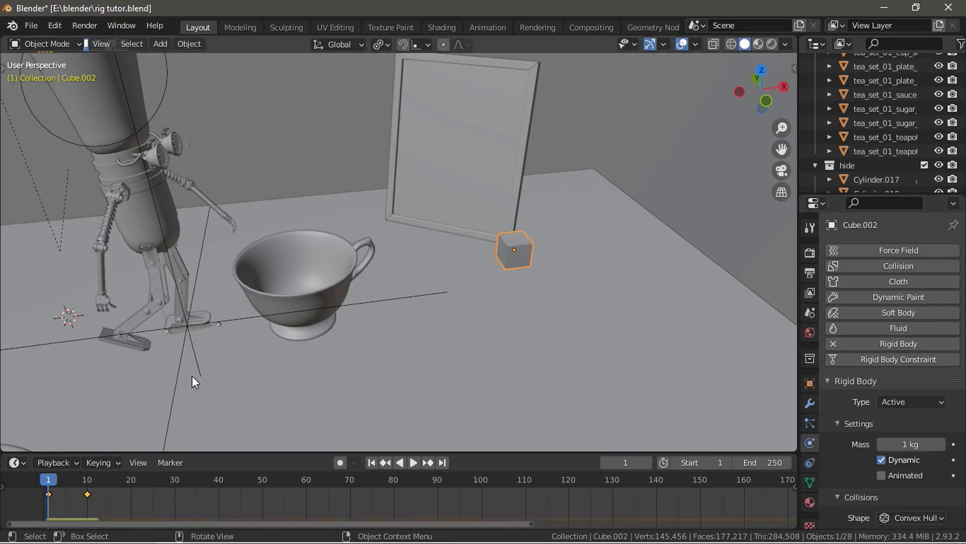
key(space)
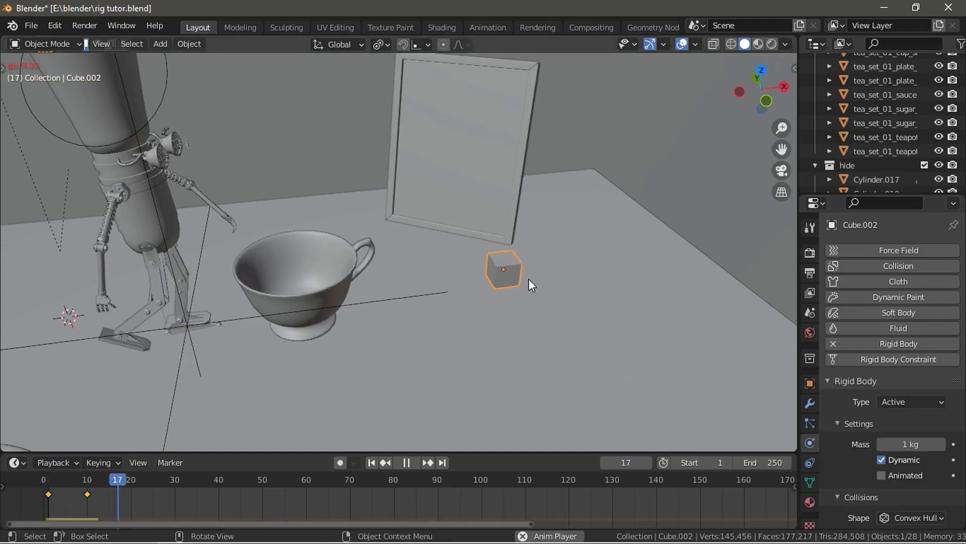
- Enable the Animated option on the cube's rigid body and play the collision with the teacup from frame 1
key(space)
click(371, 462)
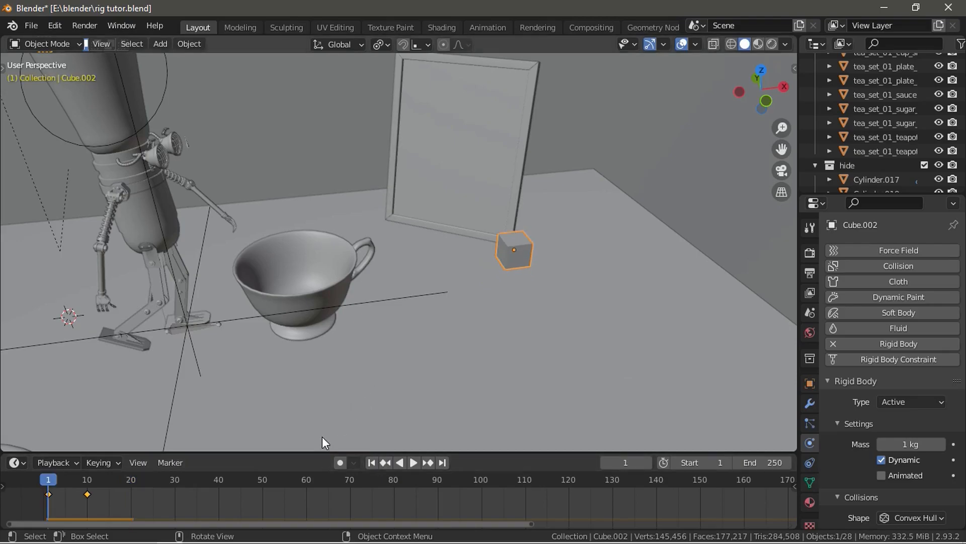
scroll(499, 318, up, 3)
middle_drag(467, 306, 502, 309)
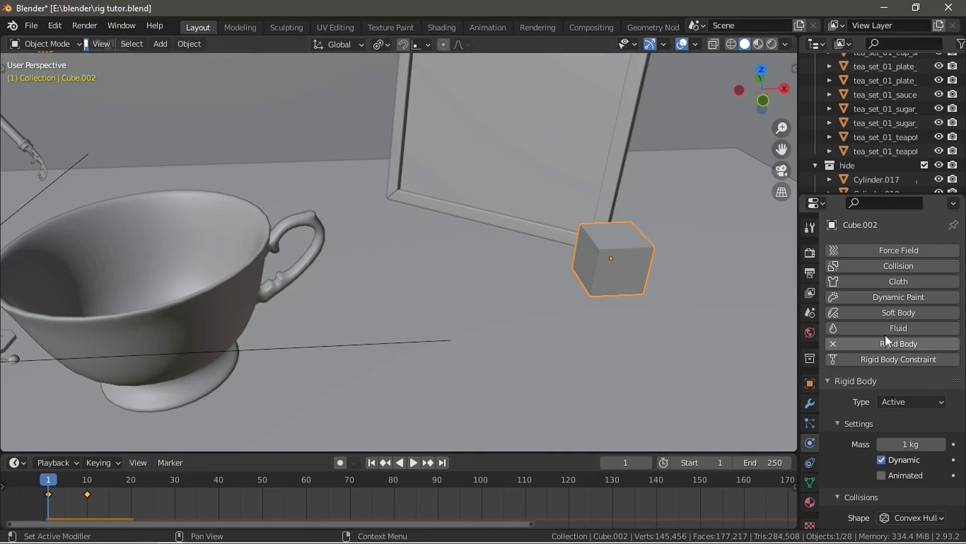
middle_drag(580, 394, 725, 372)
scroll(897, 402, down, 3)
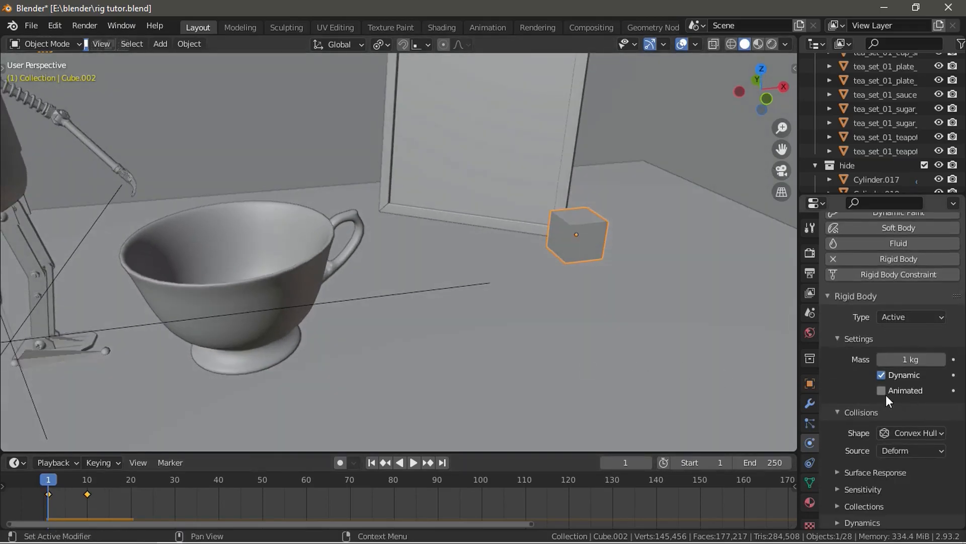
click(898, 392)
key(space)
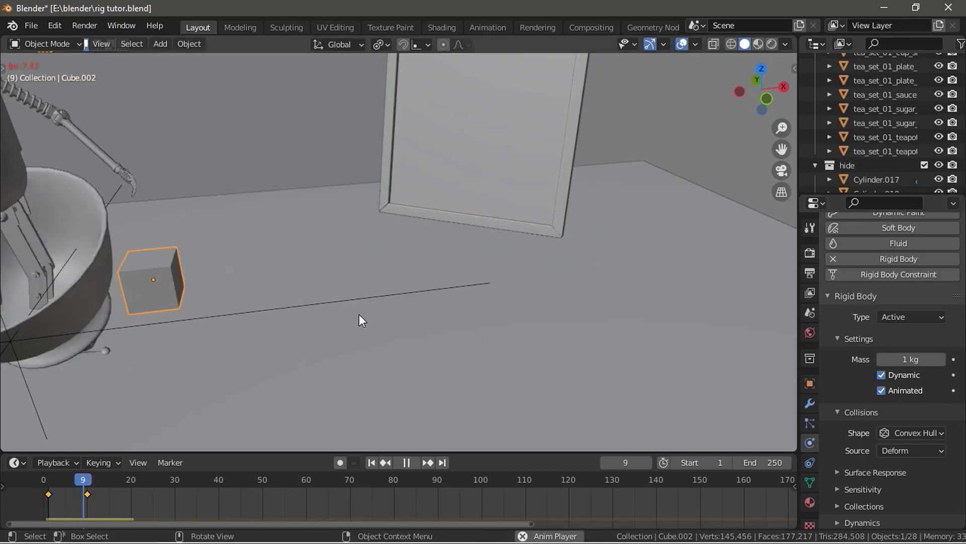
scroll(364, 321, down, 5)
key(space)
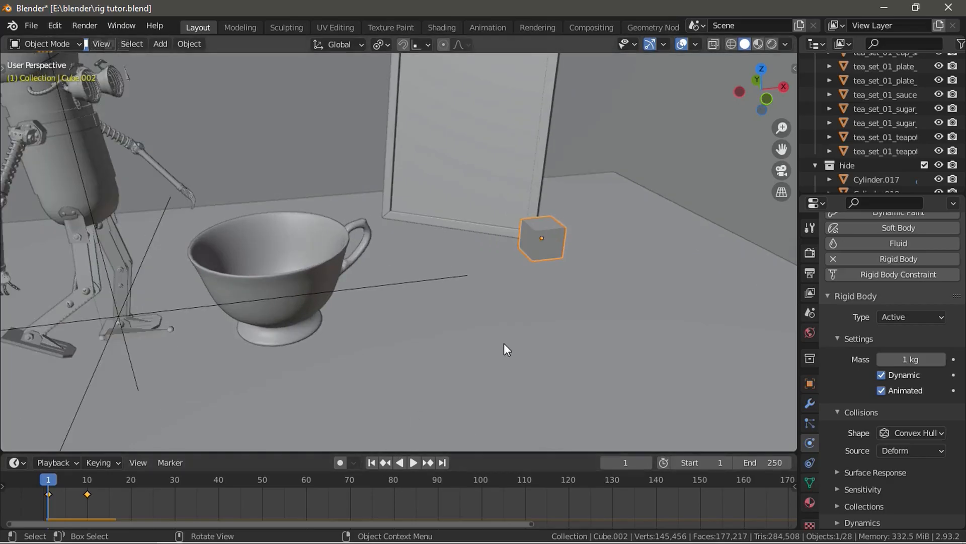
middle_drag(539, 335, 413, 330)
scroll(434, 330, down, 3)
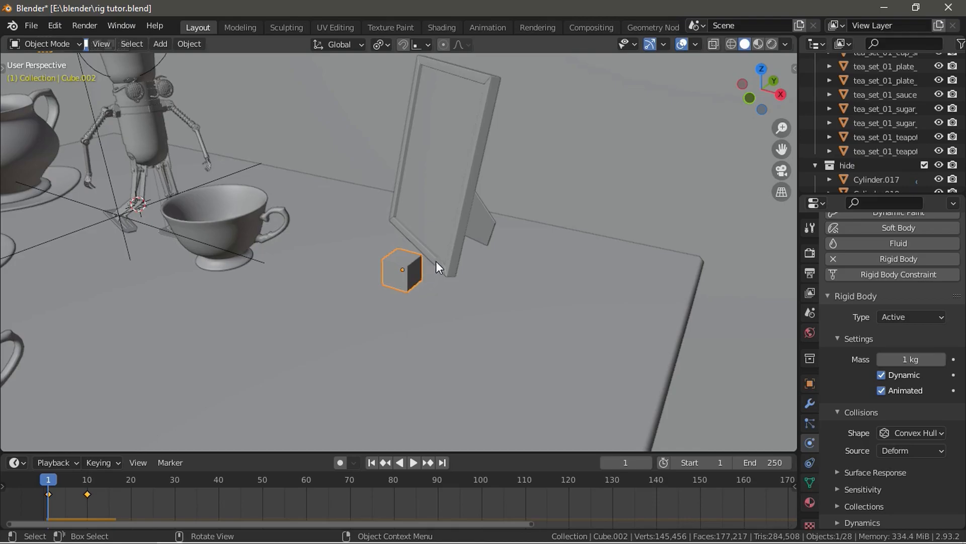
key(s)
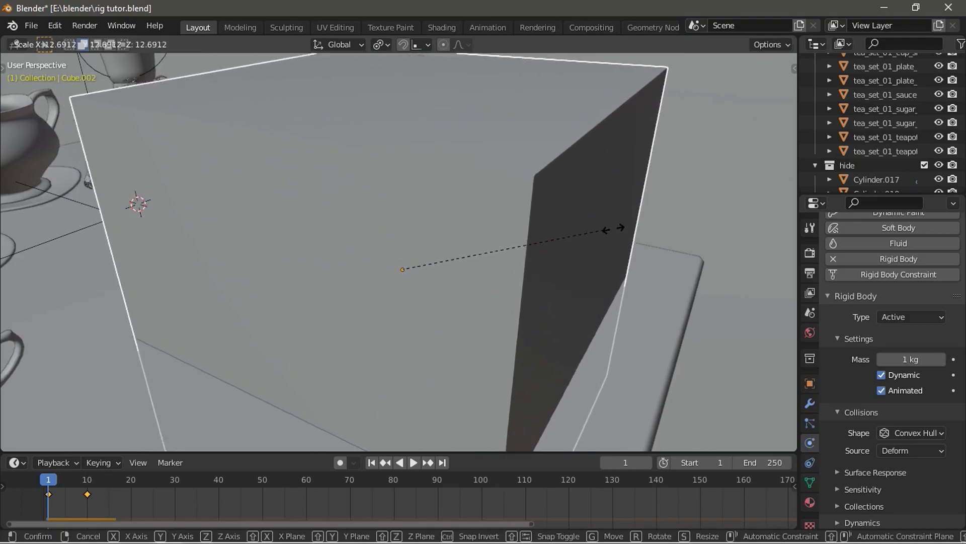
click(438, 264)
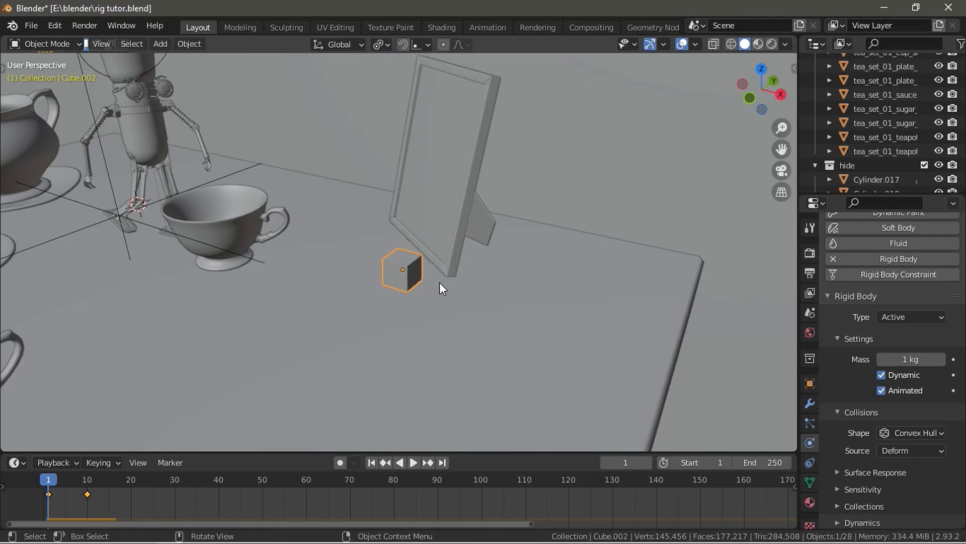
key(Tab)
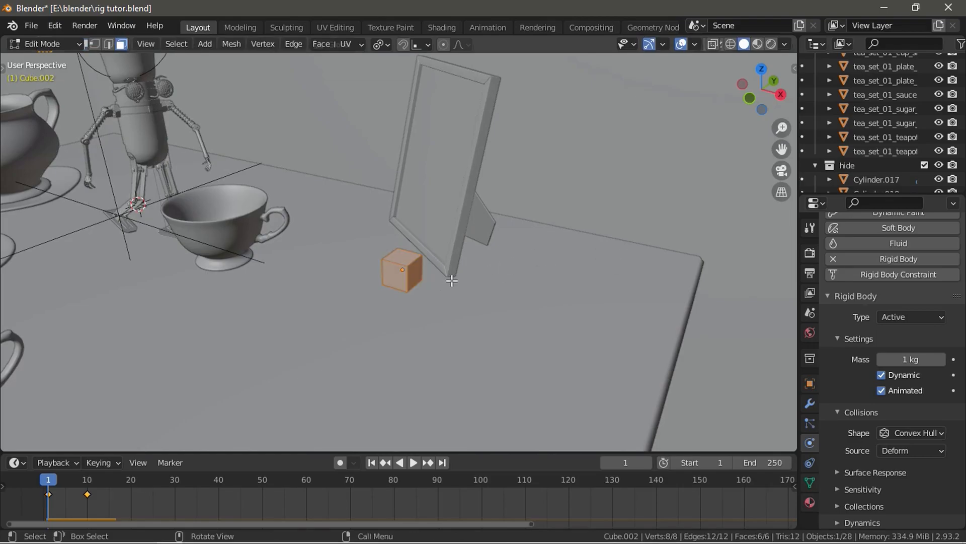
key(Tab)
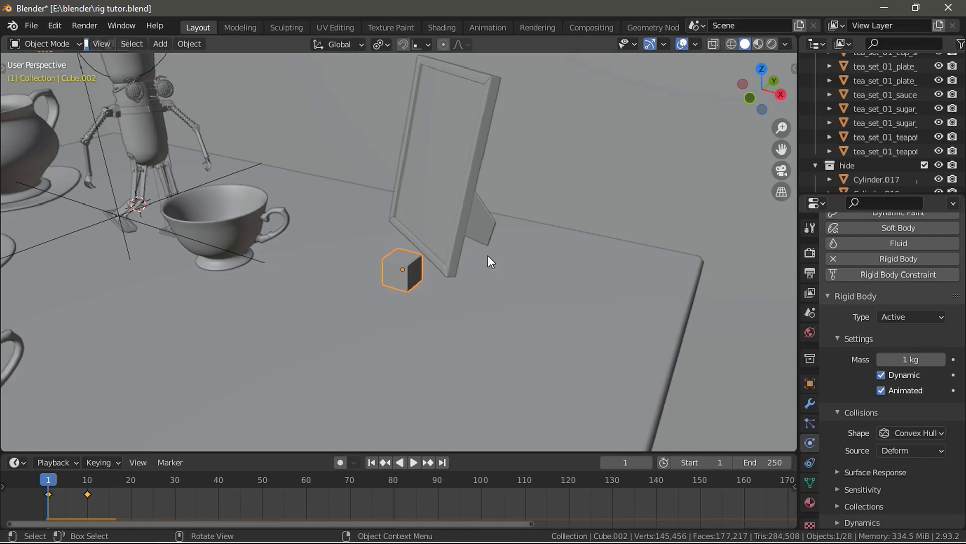
- Apply the cube's scale, play the simulation and return to frame 1
key(ctrl+a)
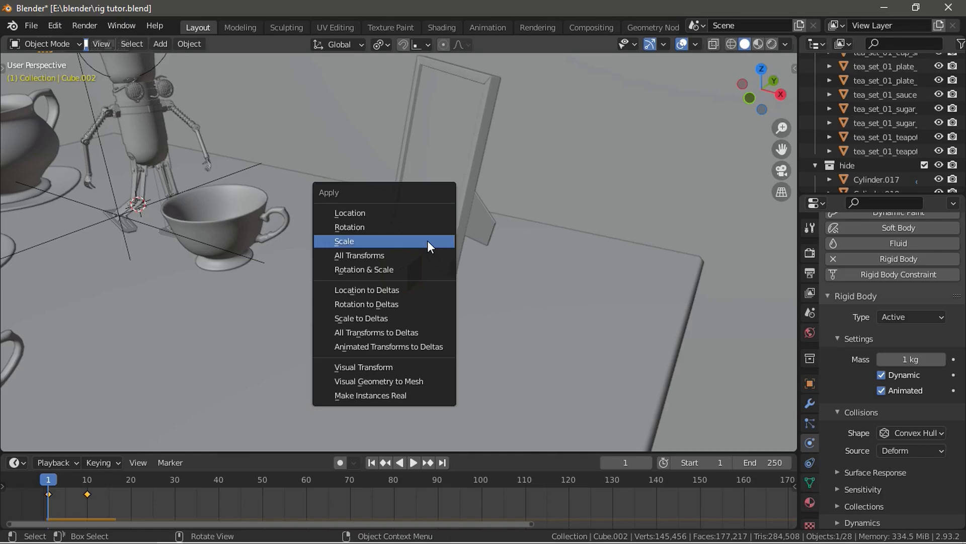
click(343, 243)
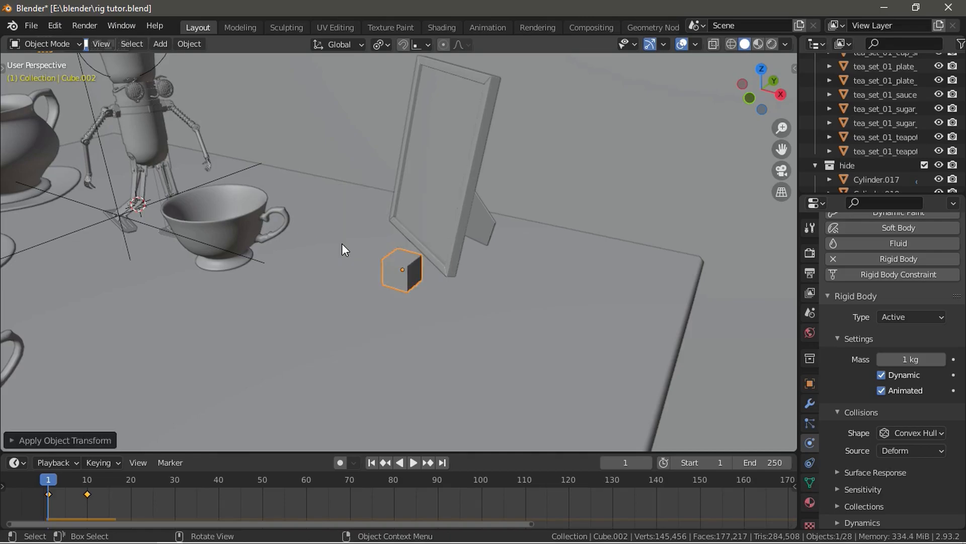
key(space)
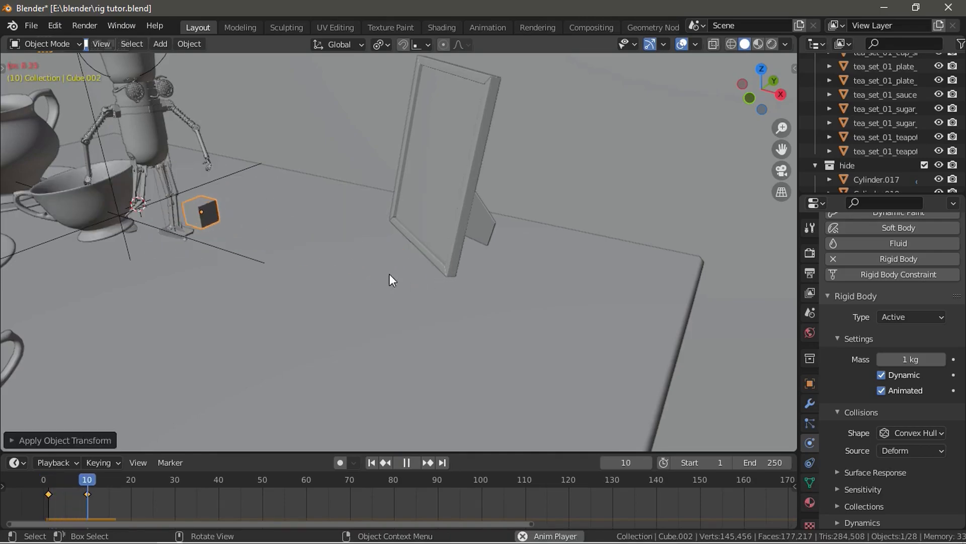
middle_drag(363, 252, 422, 252)
scroll(421, 252, down, 2)
middle_drag(348, 267, 329, 269)
key(space)
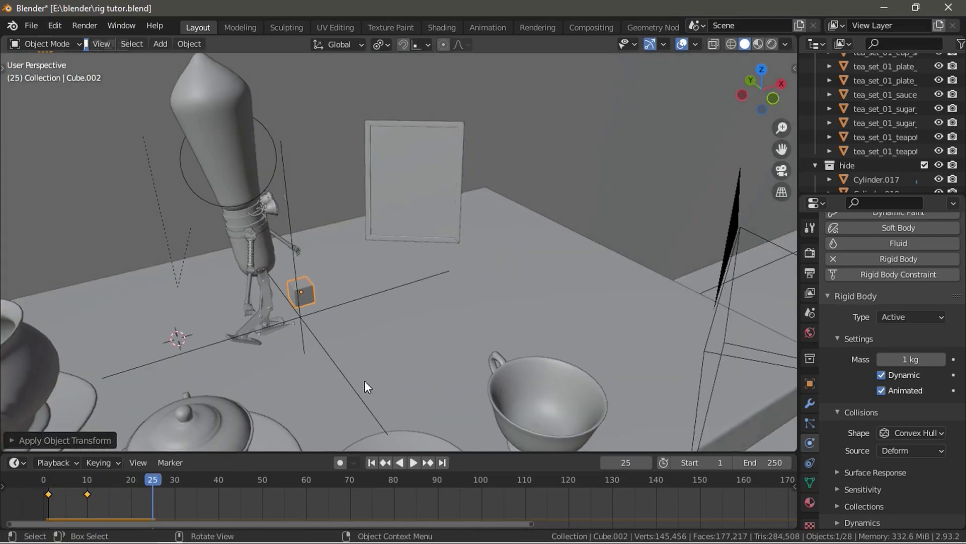
click(372, 462)
- Replay the cube's impact on the teacup twice from frame 1
scroll(366, 359, up, 5)
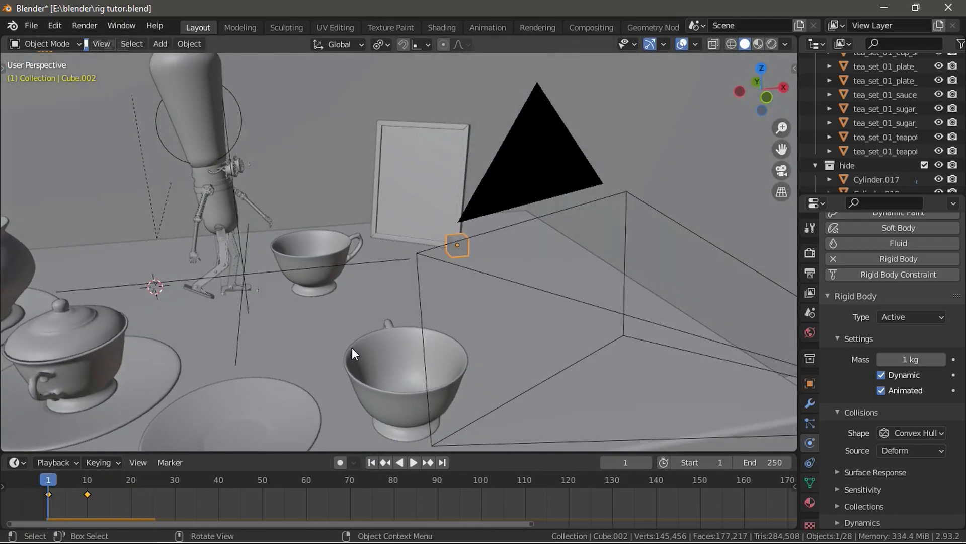
key(space)
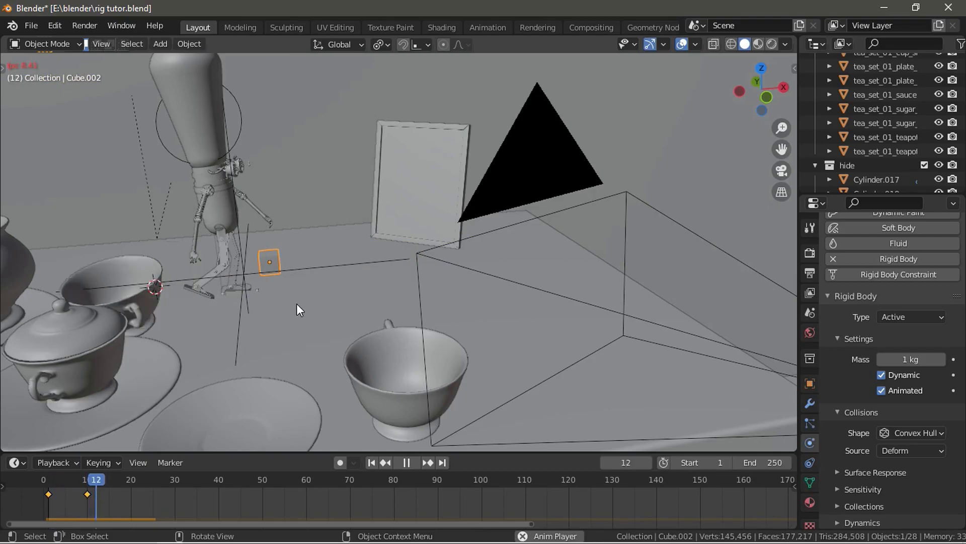
key(space)
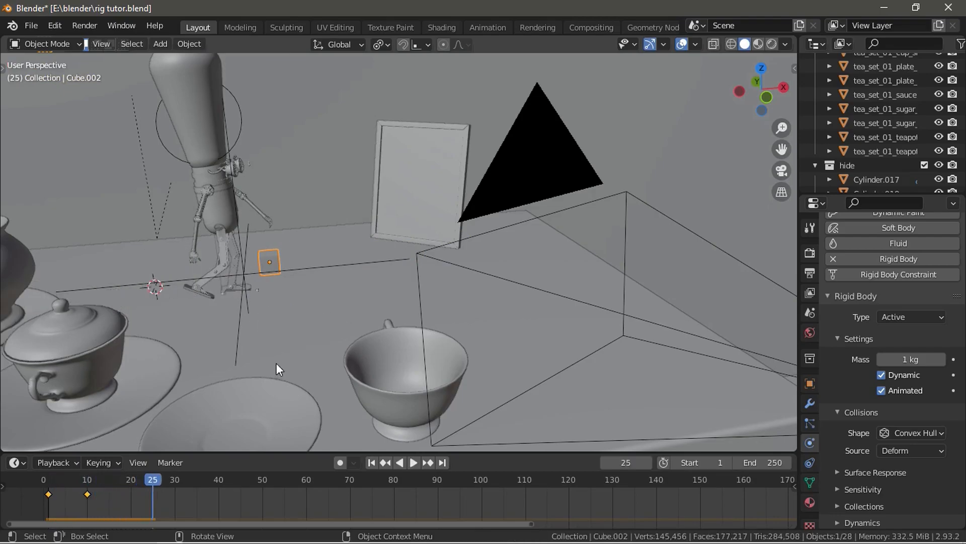
click(372, 462)
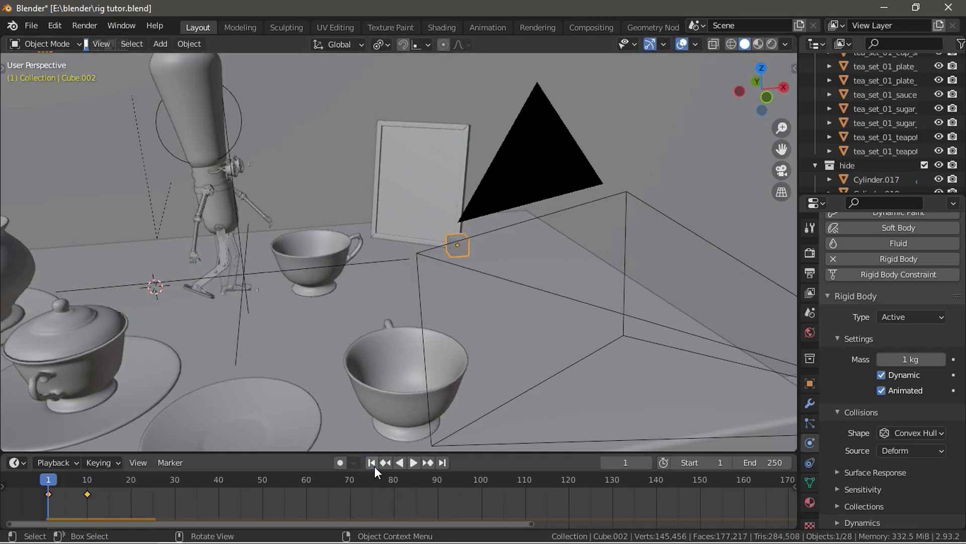
key(space)
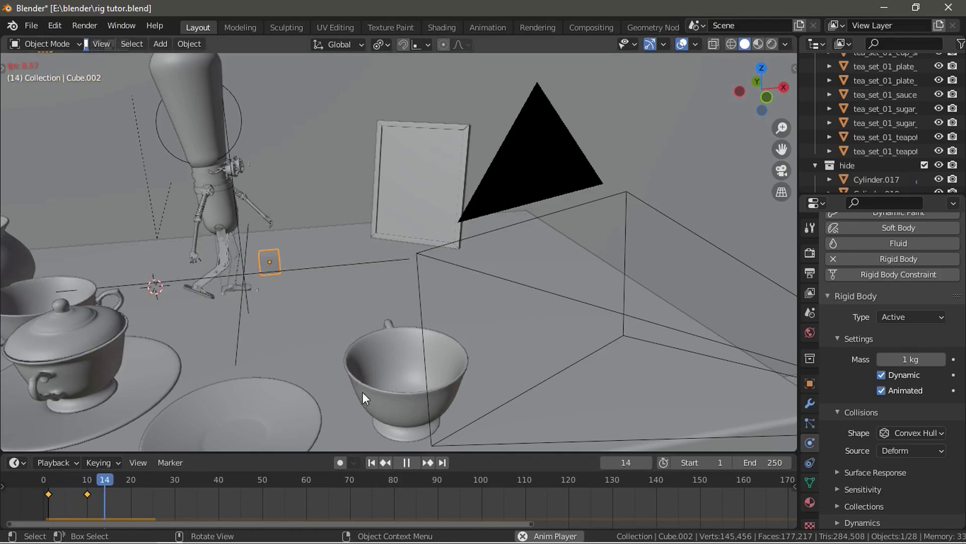
key(space)
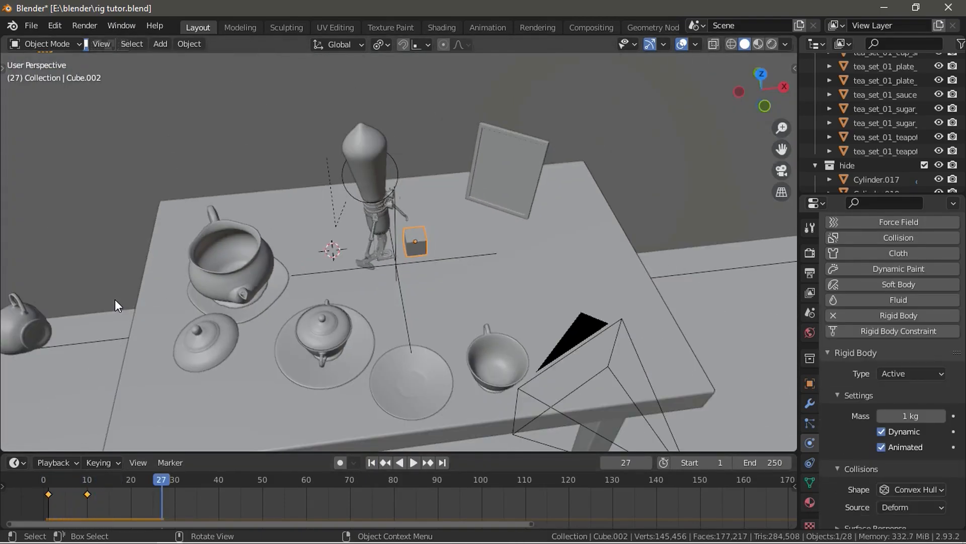
- Continue the playback, examine the stopped cube up close beside the robot's feet, and return to frame 1
key(space)
scroll(305, 340, down, 3)
scroll(385, 307, up, 5)
key(space)
middle_drag(541, 280, 481, 273)
scroll(481, 272, up, 4)
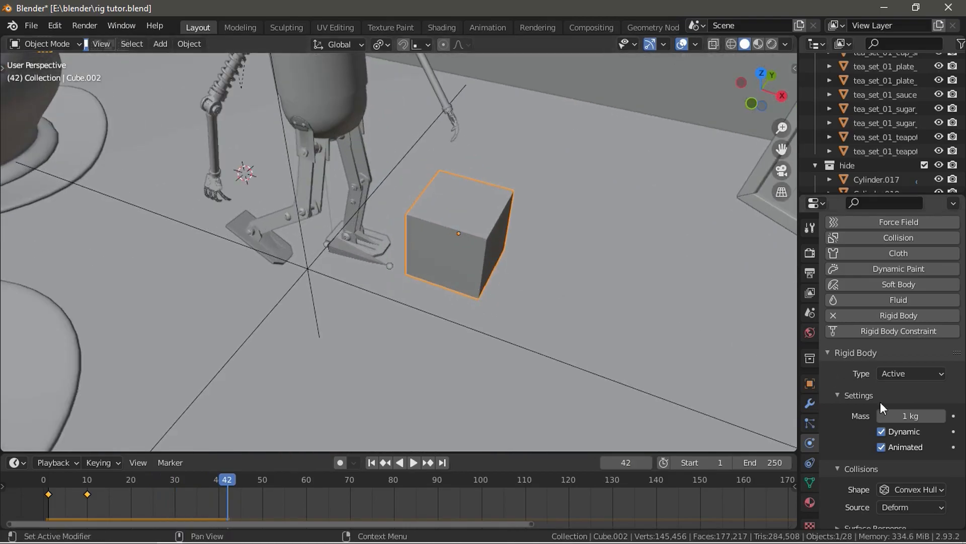
middle_drag(439, 253, 473, 201)
key(space)
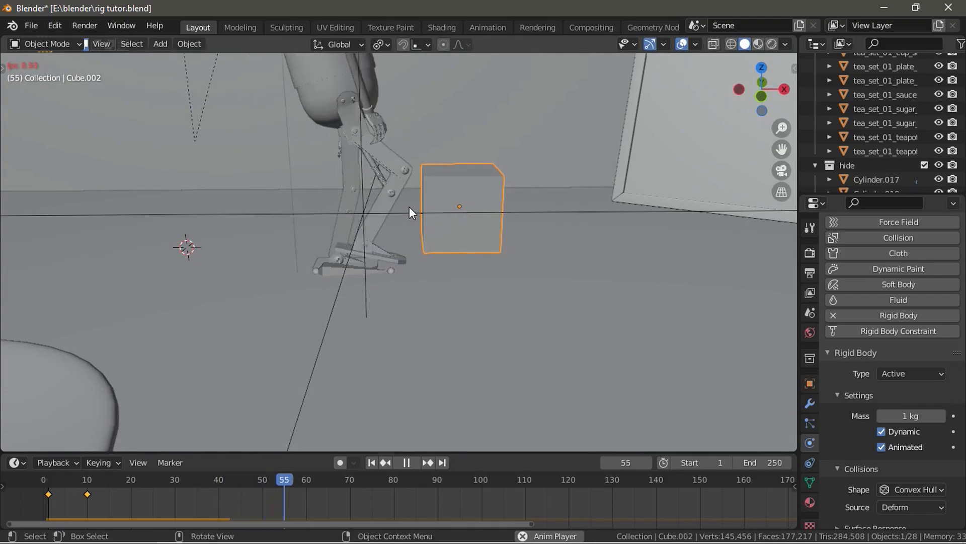
key(space)
click(371, 463)
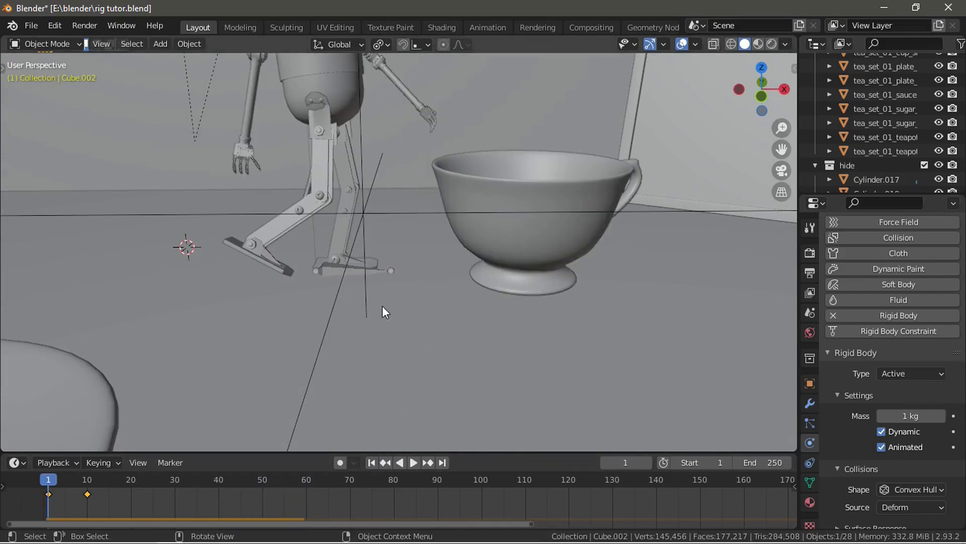
- Delete the animated cube from the table
scroll(382, 306, down, 5)
middle_drag(452, 284, 403, 270)
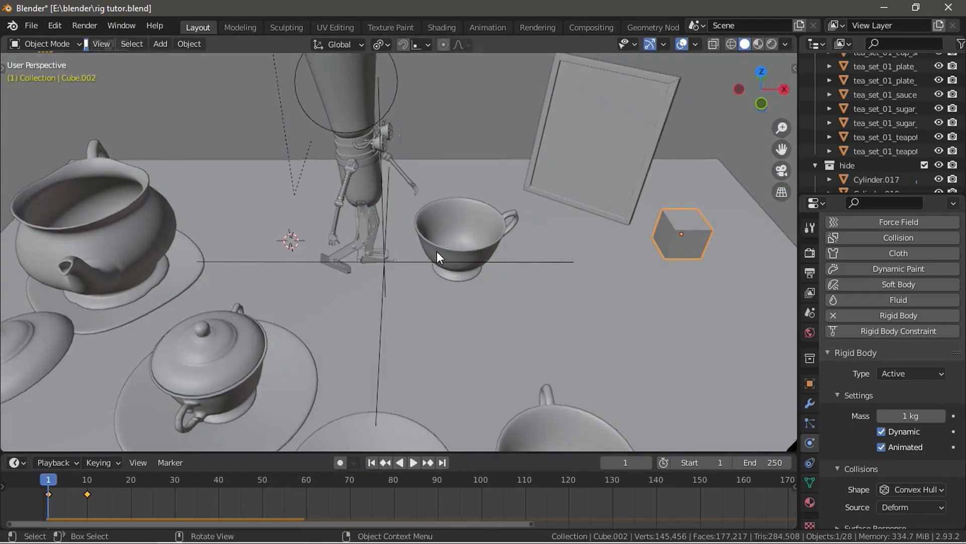
key(x)
click(568, 250)
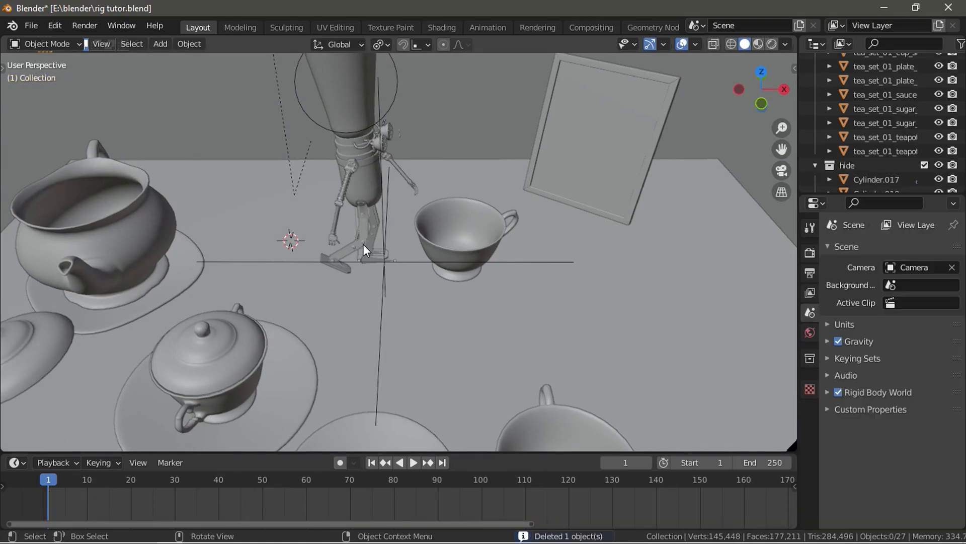
- Add an active rigid body to the robot's legs and play the simulation
click(363, 244)
scroll(372, 247, up, 4)
middle_drag(352, 254, 403, 244)
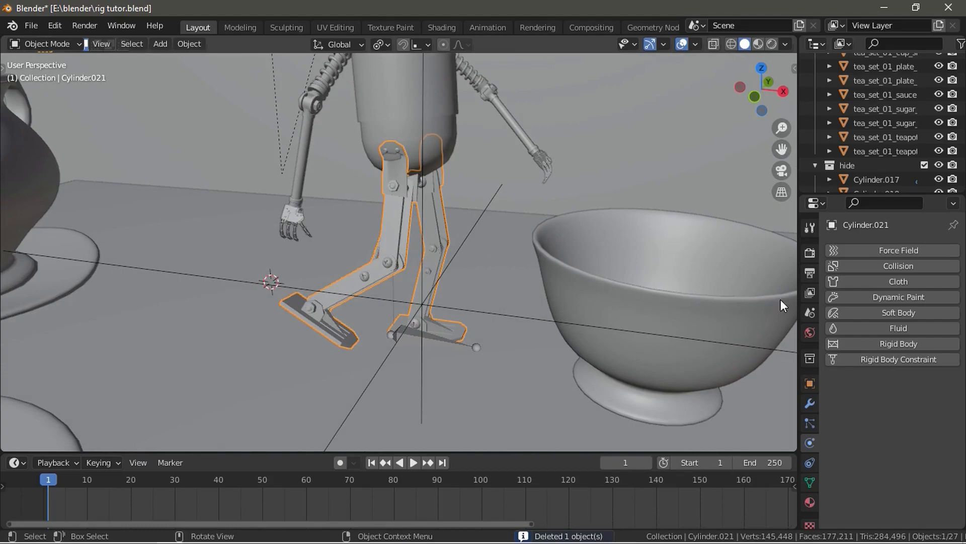
click(900, 345)
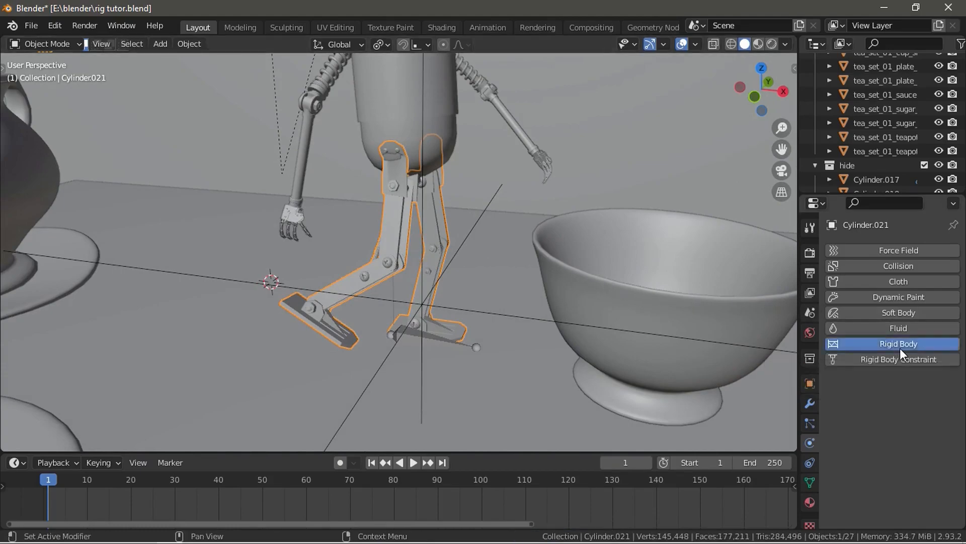
middle_drag(524, 366, 523, 372)
key(space)
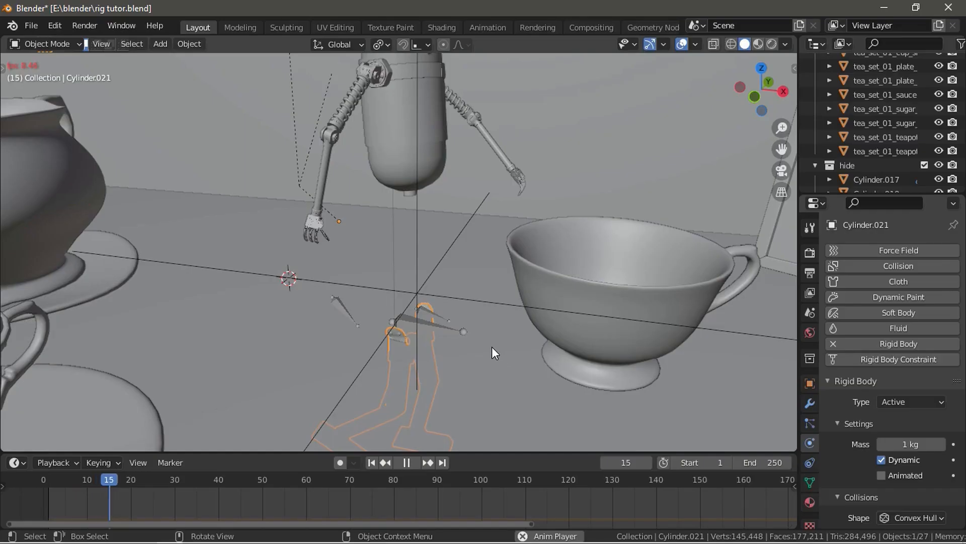
key(space)
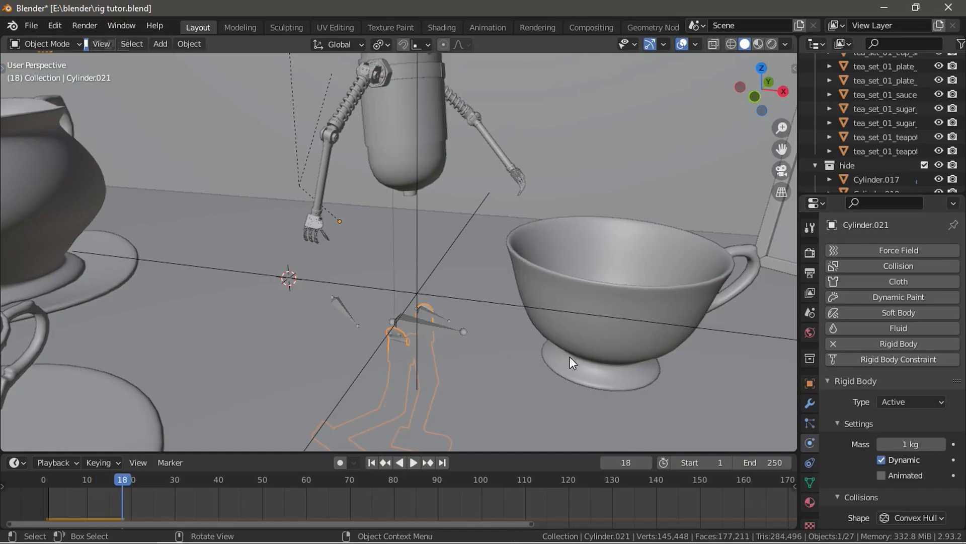
- Enable the Animated option on the legs' rigid body and play the simulation from frame 1
click(881, 475)
click(372, 463)
key(space)
scroll(447, 304, down, 3)
middle_drag(460, 292, 505, 288)
key(space)
- Apply the scale of the robot's legs and play the walk toward the teacup from frame 1
key(ctrl+a)
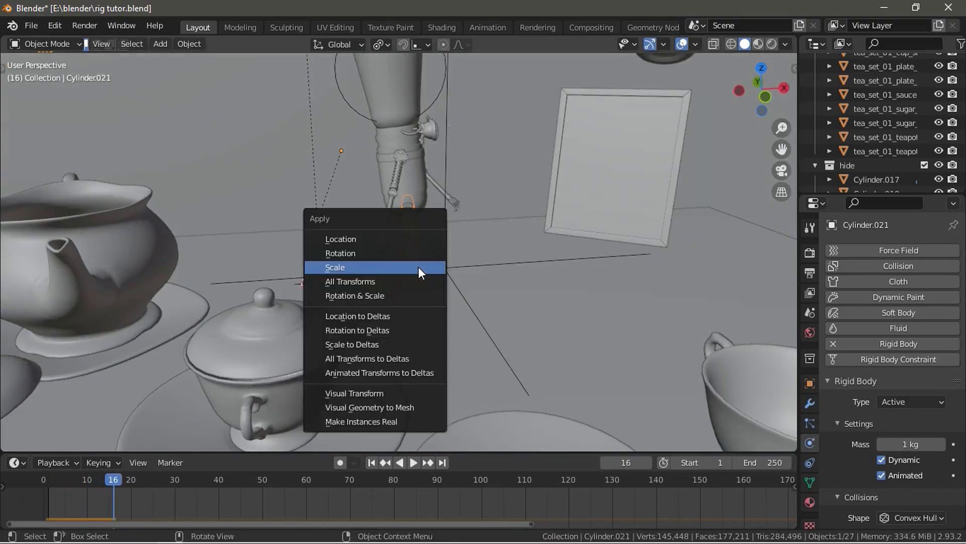
click(385, 264)
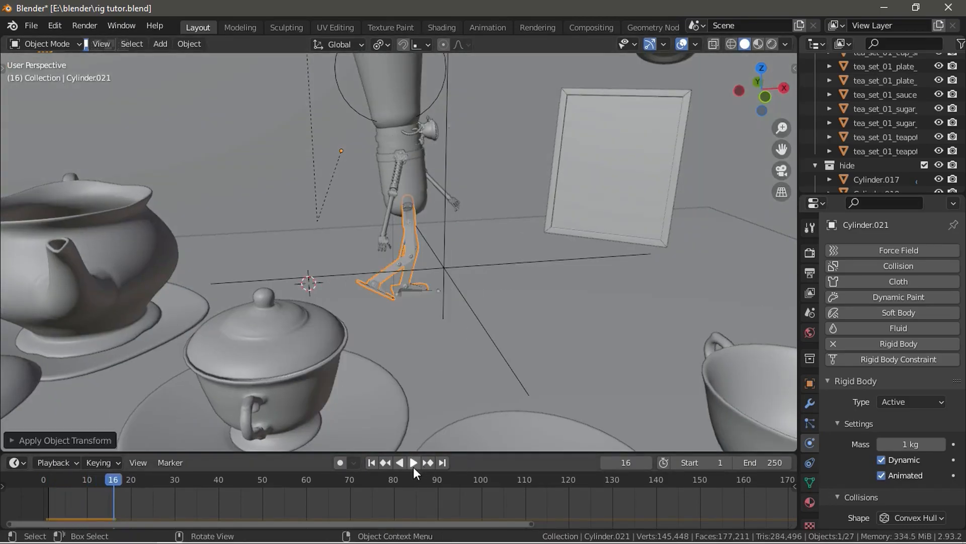
click(371, 463)
key(space)
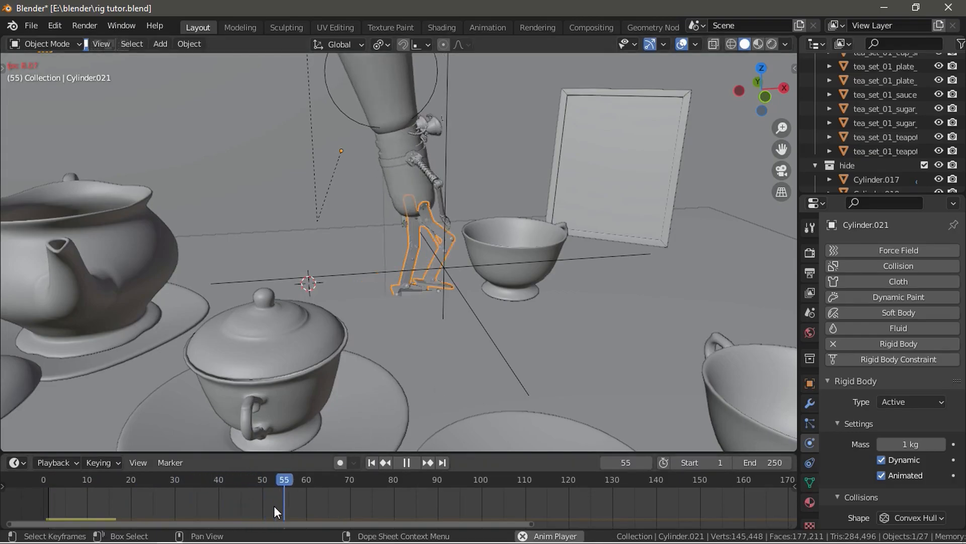
key(space)
- Inspect the robot's feet beside the teacup at frame 67 and check the right foot bone in Pose Mode
middle_drag(588, 235, 446, 278)
scroll(594, 297, up, 2)
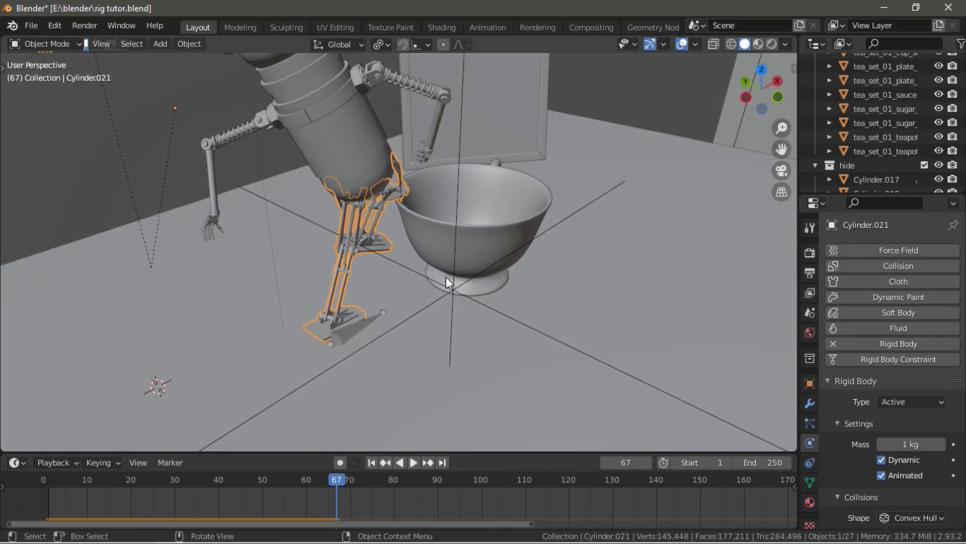
click(360, 327)
key(ctrl+Tab)
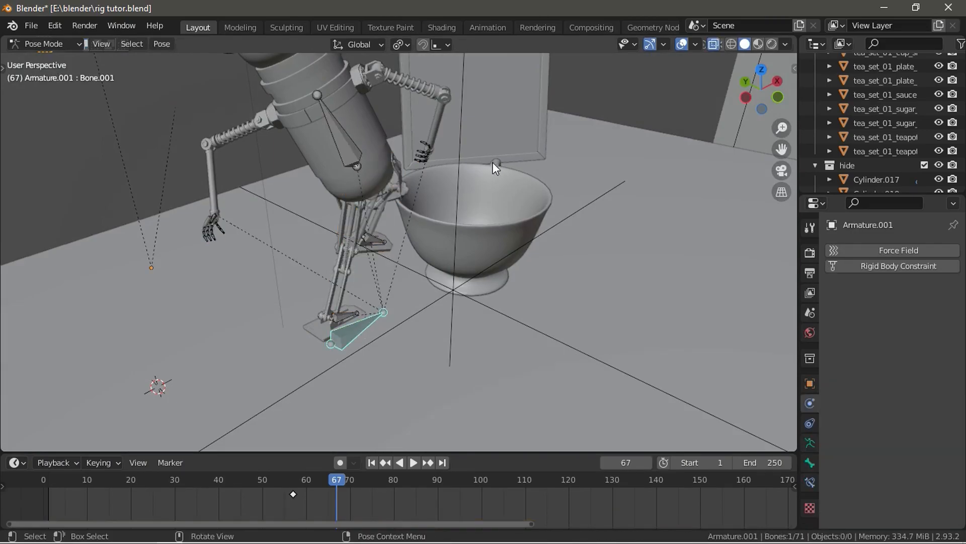
click(372, 239)
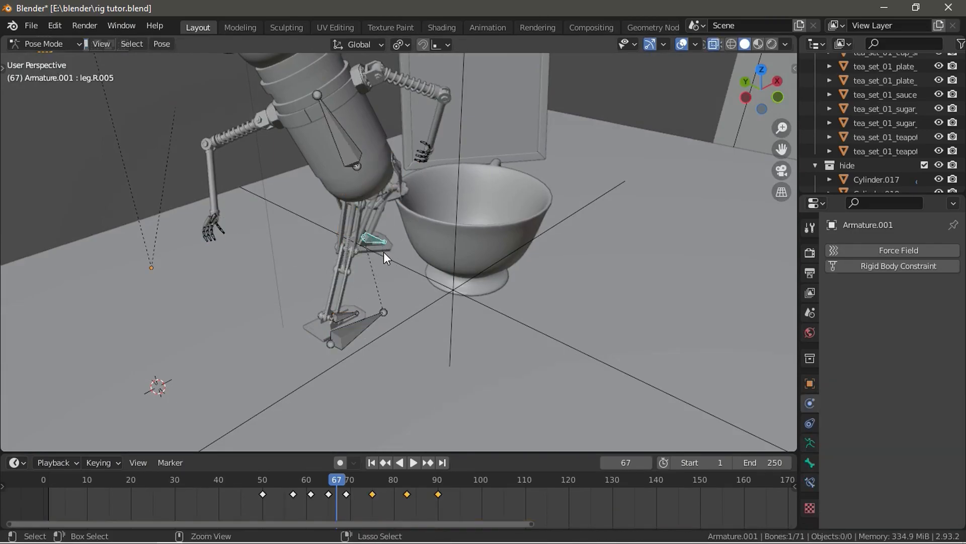
key(ctrl+Tab)
middle_drag(515, 310, 483, 442)
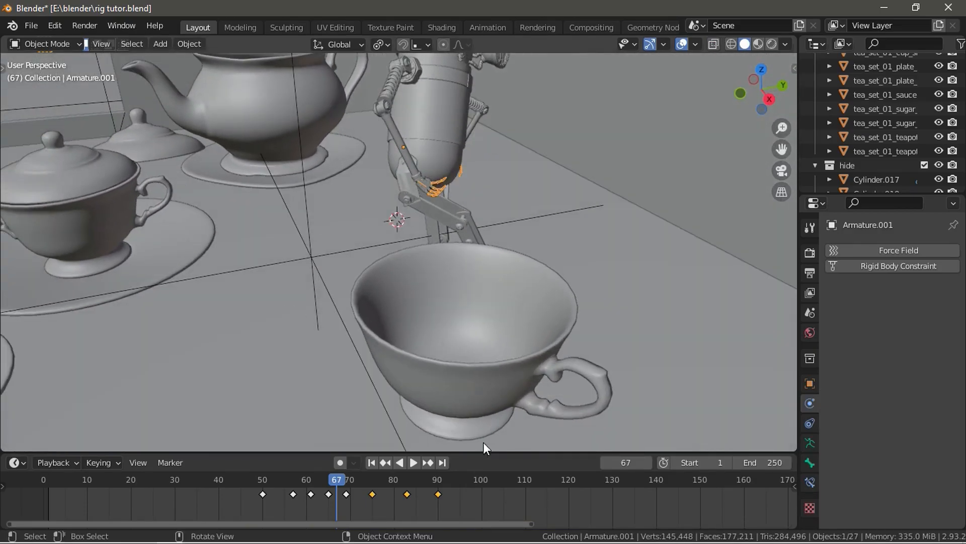
- Return to frame 1 and remove the rigid body from the robot's legs
click(373, 460)
middle_drag(369, 303, 317, 251)
click(338, 230)
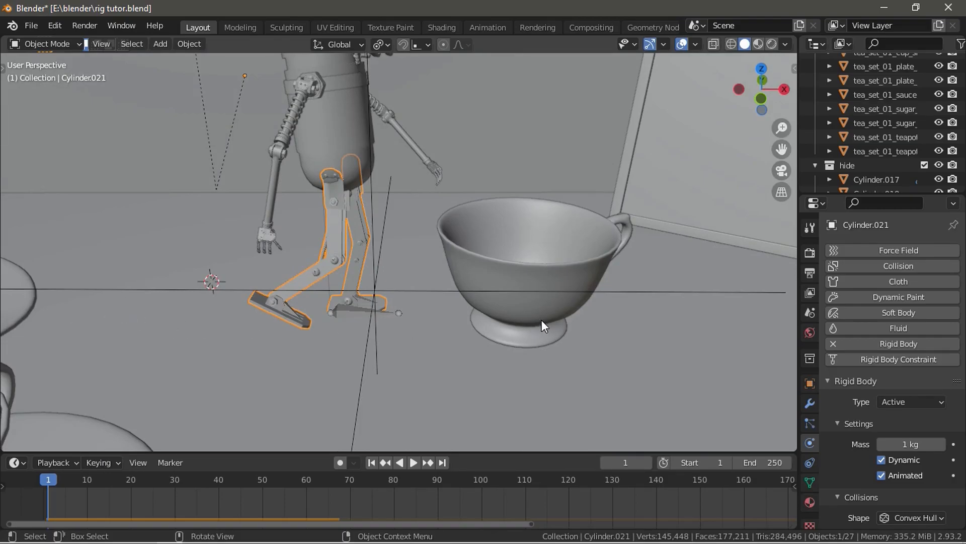
click(834, 344)
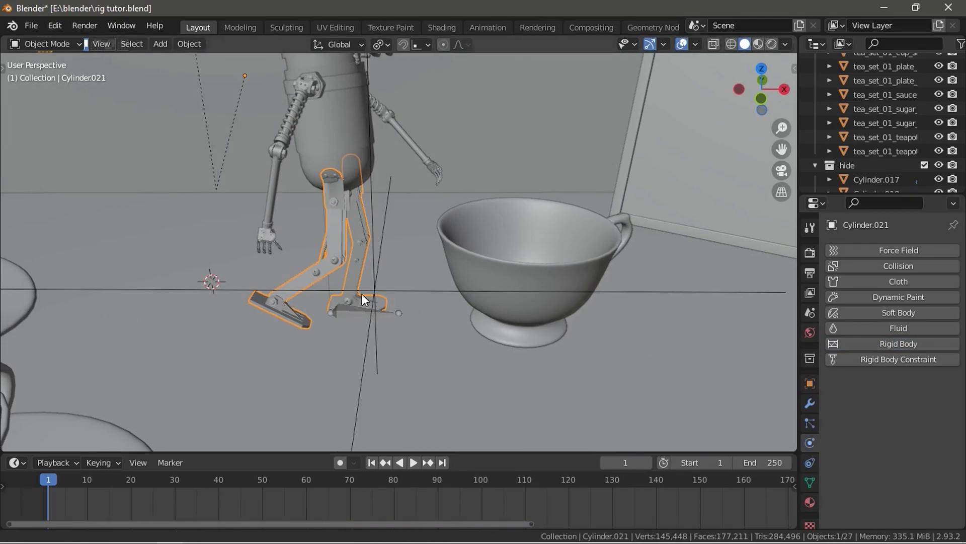
- Set the robot's armature to Rest Position
middle_drag(350, 294, 431, 275)
scroll(432, 295, up, 2)
click(432, 295)
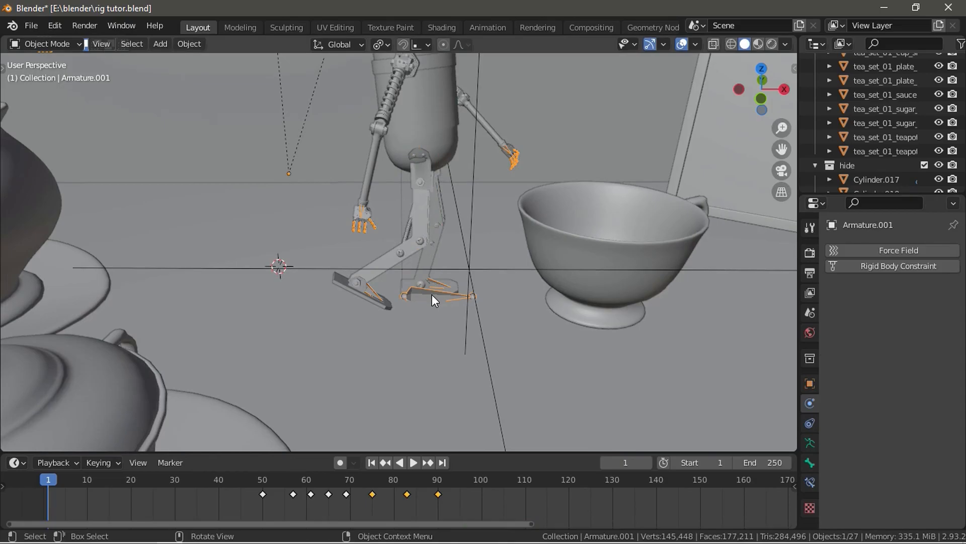
shift+middle_drag(399, 294, 440, 311)
scroll(475, 312, down, 3)
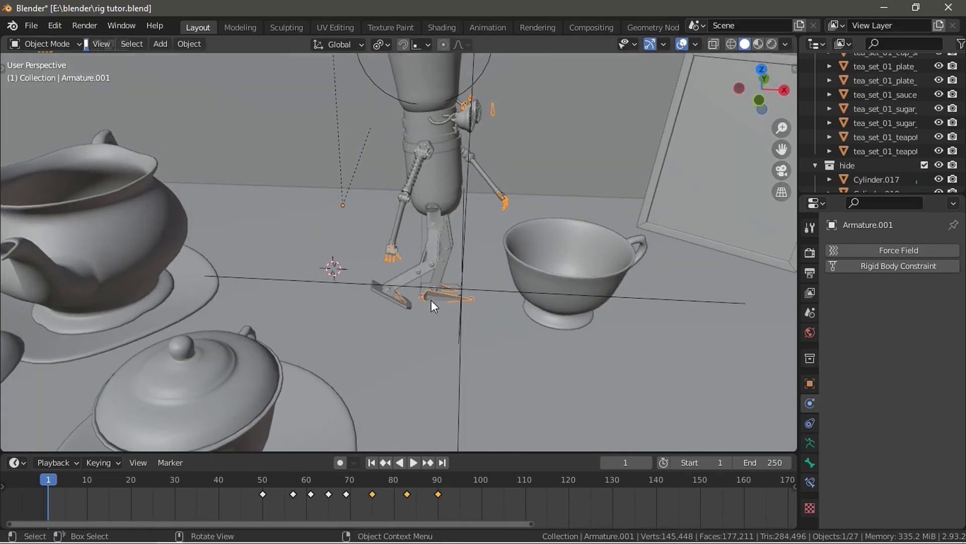
click(809, 443)
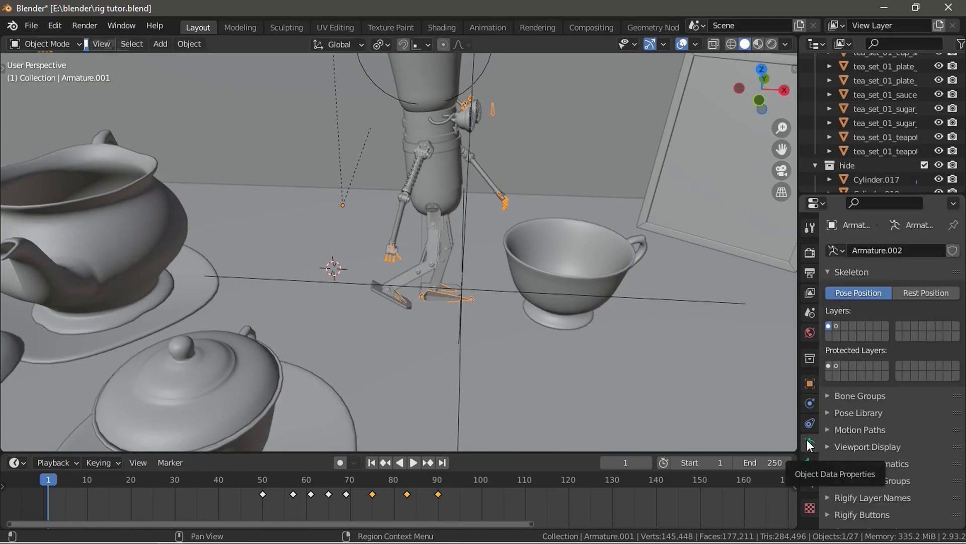
click(918, 297)
- Place the 3D cursor at the base of the foot bone leg.R.005 and return the armature to Object Mode
scroll(264, 320, up, 3)
shift+middle_drag(283, 287, 431, 267)
key(ctrl+Tab)
scroll(434, 267, up, 3)
shift+middle_drag(441, 309, 378, 308)
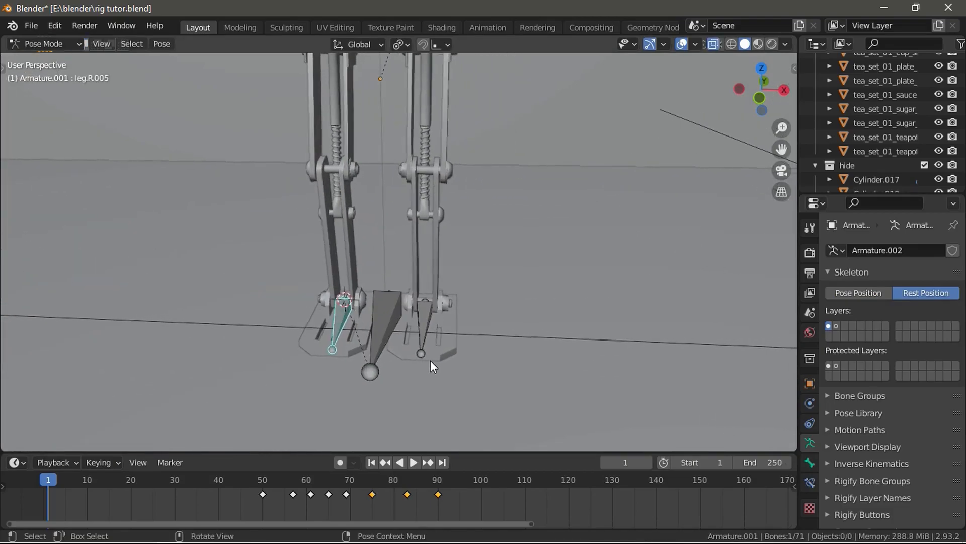
shift+middle_drag(463, 277, 266, 254)
scroll(433, 247, down, 3)
shift+middle_drag(431, 246, 393, 247)
shift+middle_drag(235, 218, 397, 254)
scroll(450, 232, up, 5)
scroll(398, 254, up, 2)
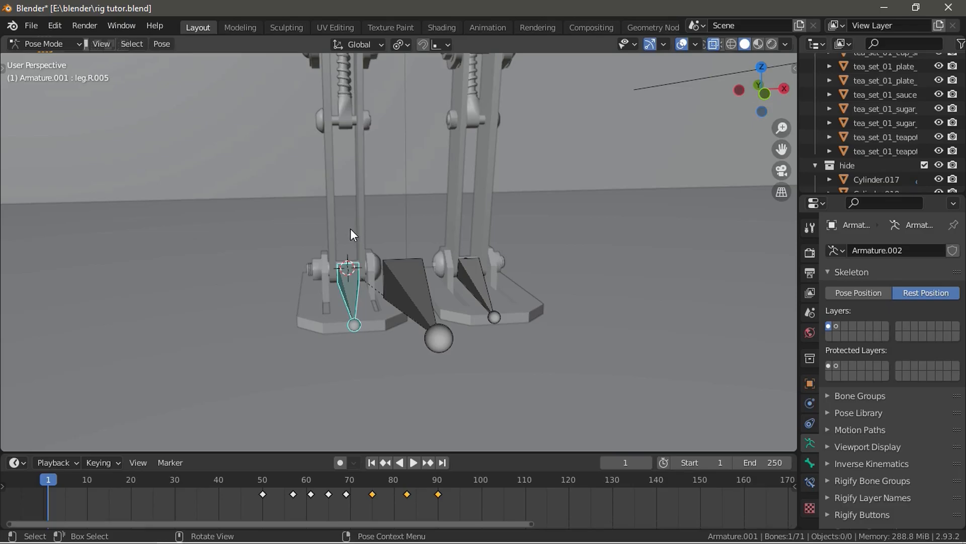
key(ctrl+Tab)
scroll(356, 285, down, 2)
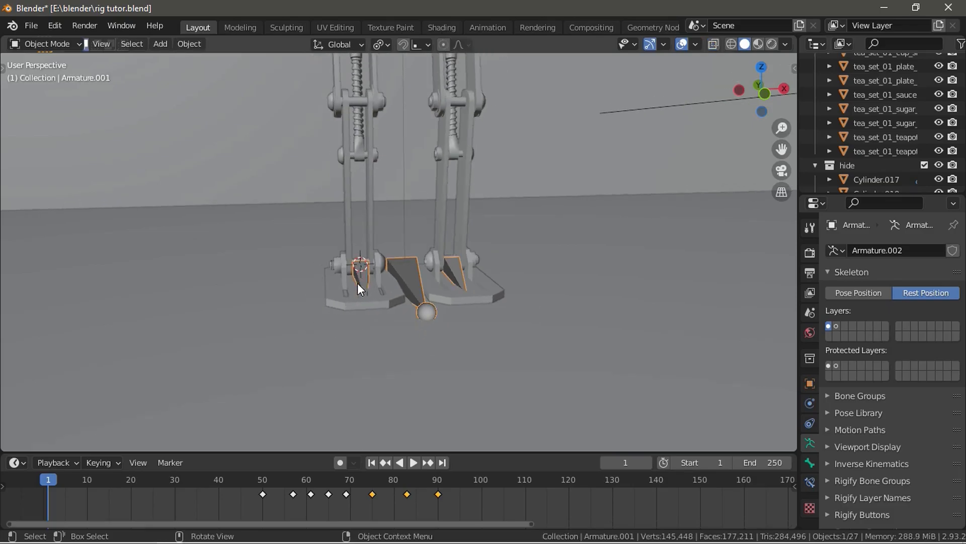
- Add a cube at the 3D cursor and scale it down to roughly the size of the robot's right foot
key(shift+a)
mouse_move(383, 256)
click(433, 269)
key(s)
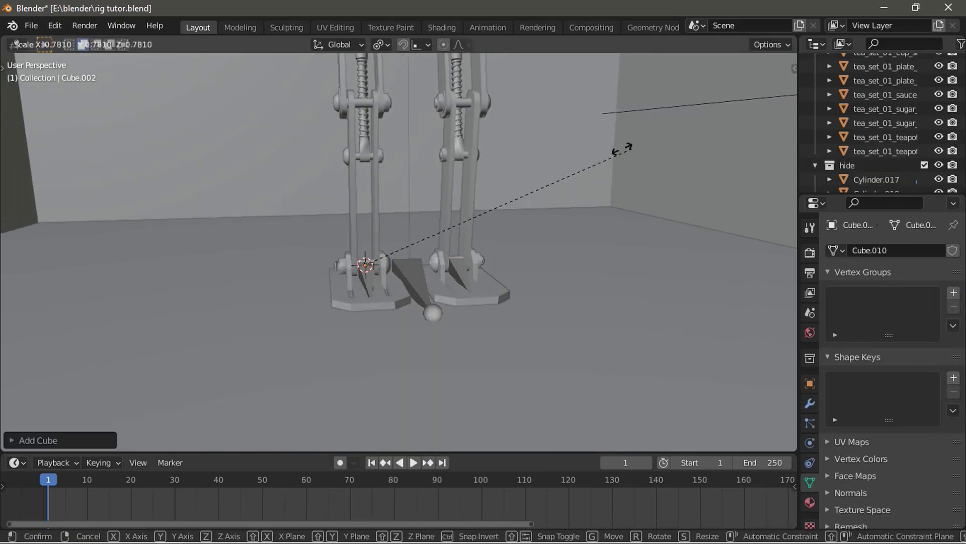
click(383, 234)
- Flatten the cube's mesh along Z in Edit Mode and move it vertically to sit over the foot
key(Tab)
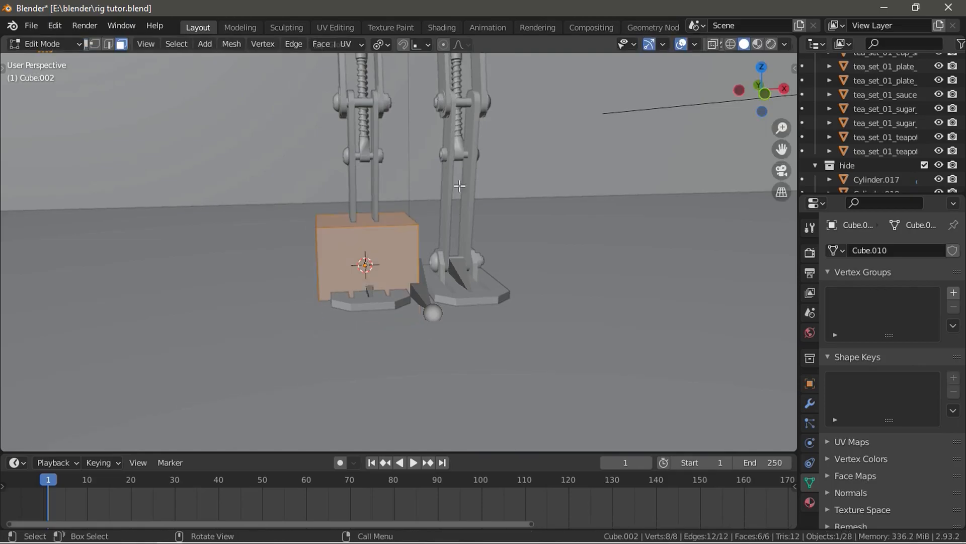
key(s)
key(z)
click(409, 229)
middle_drag(408, 228, 432, 310)
key(g)
key(z)
click(417, 237)
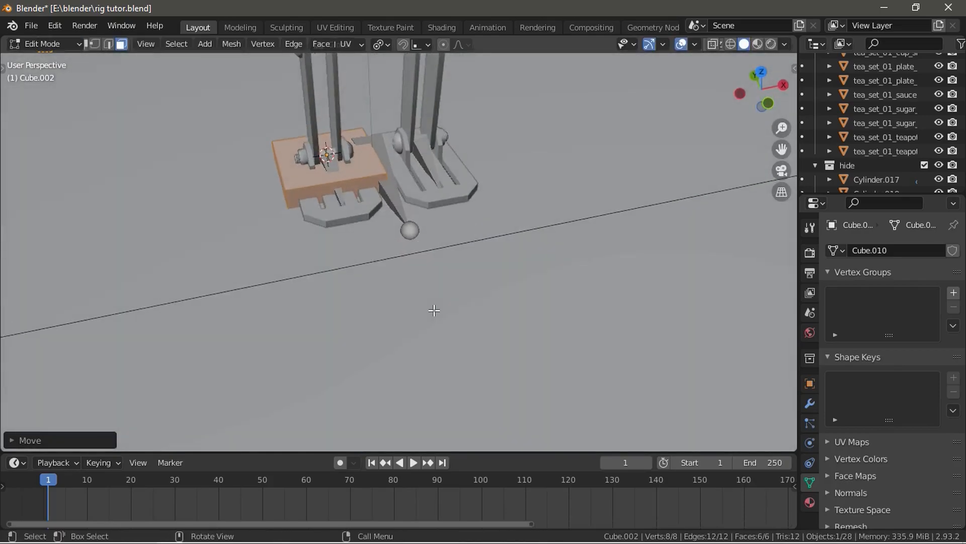
- Narrow the cube along X to about 0.73, fit it to the foot's outline and save the file
scroll(438, 231, up, 3)
key(s)
key(x)
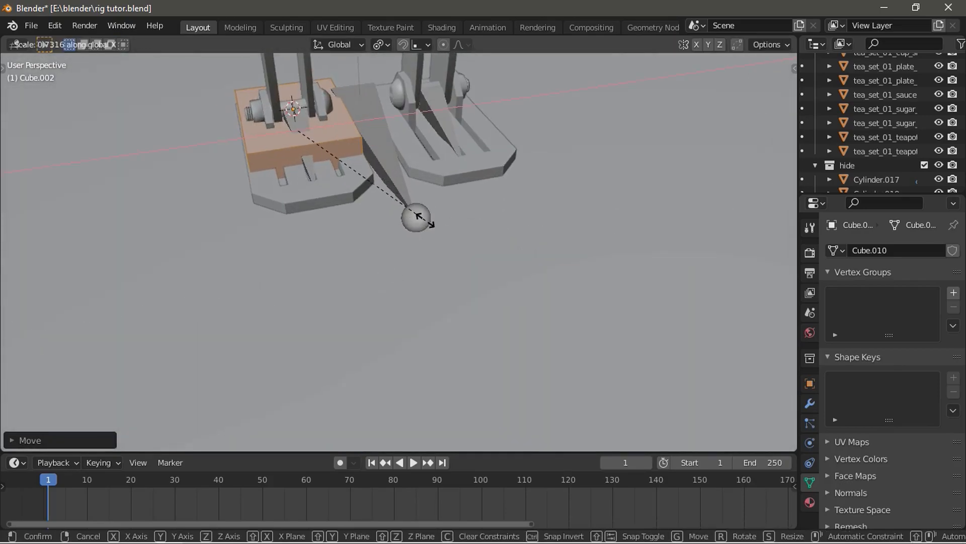
click(422, 218)
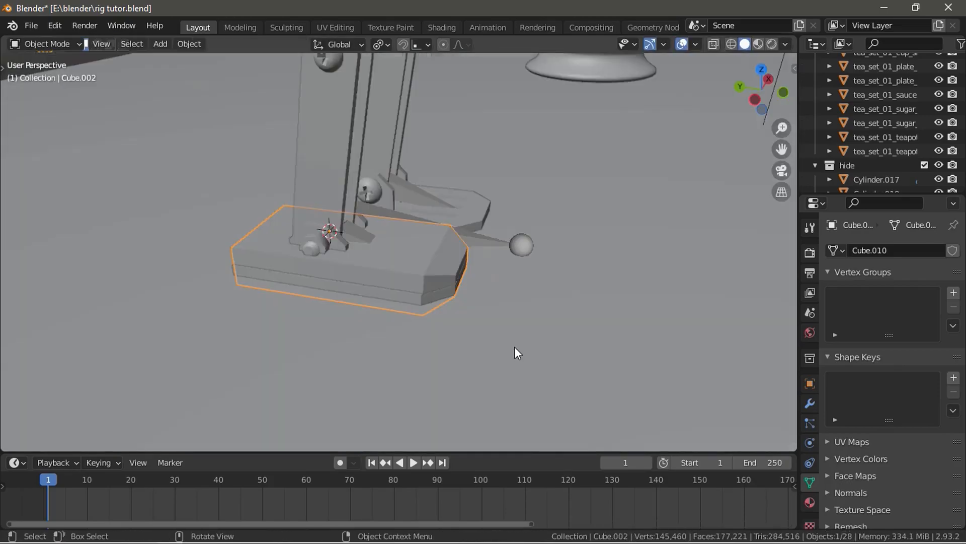
key(ctrl+s)
scroll(512, 353, down, 4)
scroll(509, 363, up, 5)
middle_drag(445, 341, 427, 304)
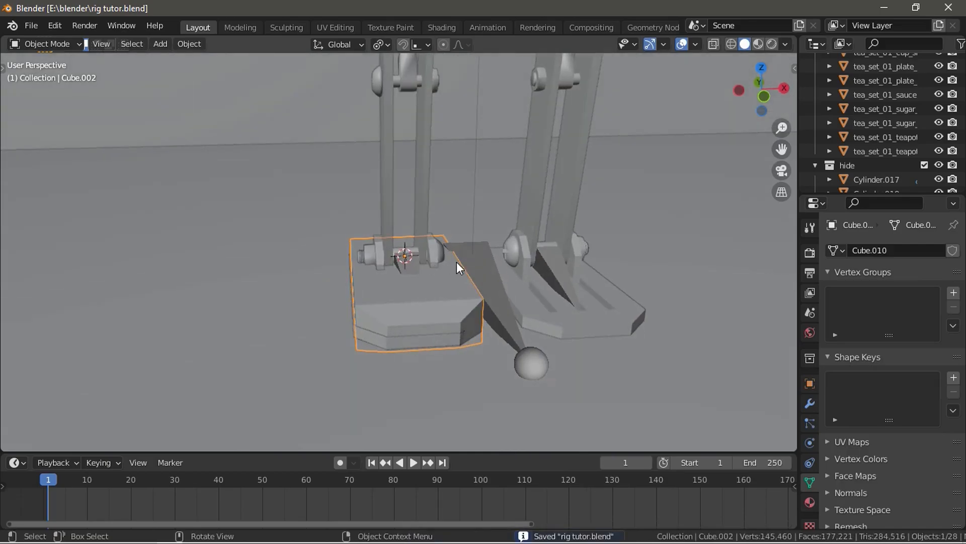
- Select the robot's armature and put it in Pose Mode
click(485, 275)
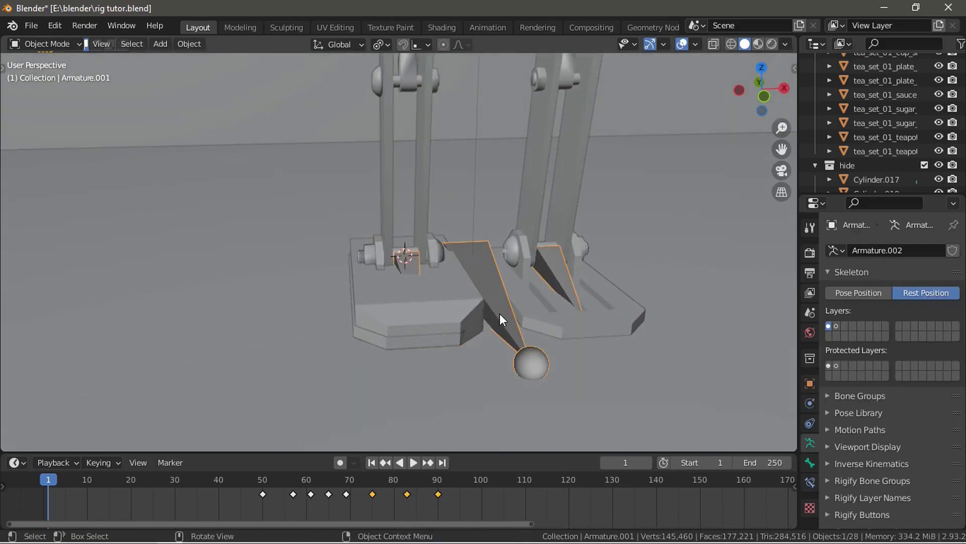
key(ctrl+Tab)
key(ctrl+Tab)
click(64, 43)
click(35, 91)
key(ctrl+Tab)
key(ctrl+Tab)
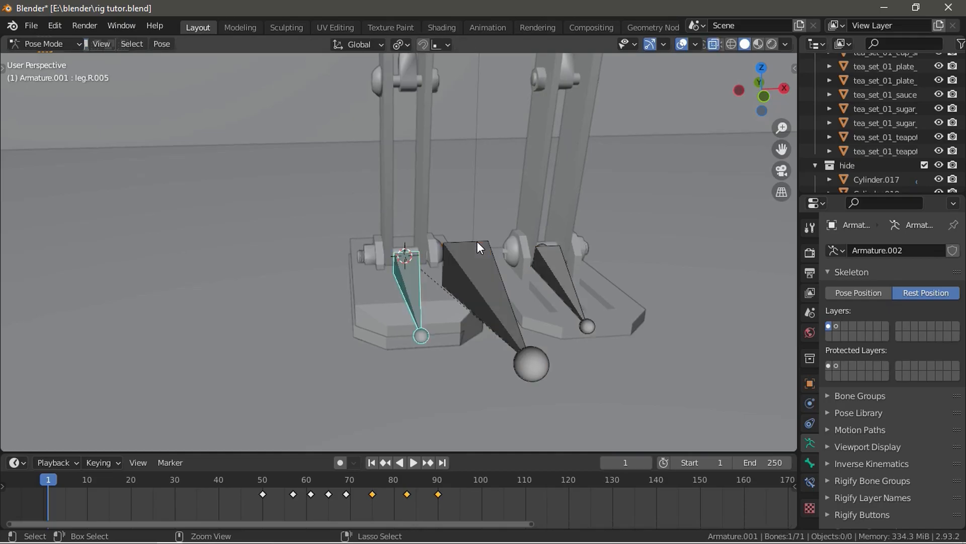
- Make the foot bone leg.R.005 the active bone and return the armature to Object Mode
click(490, 283)
click(409, 276)
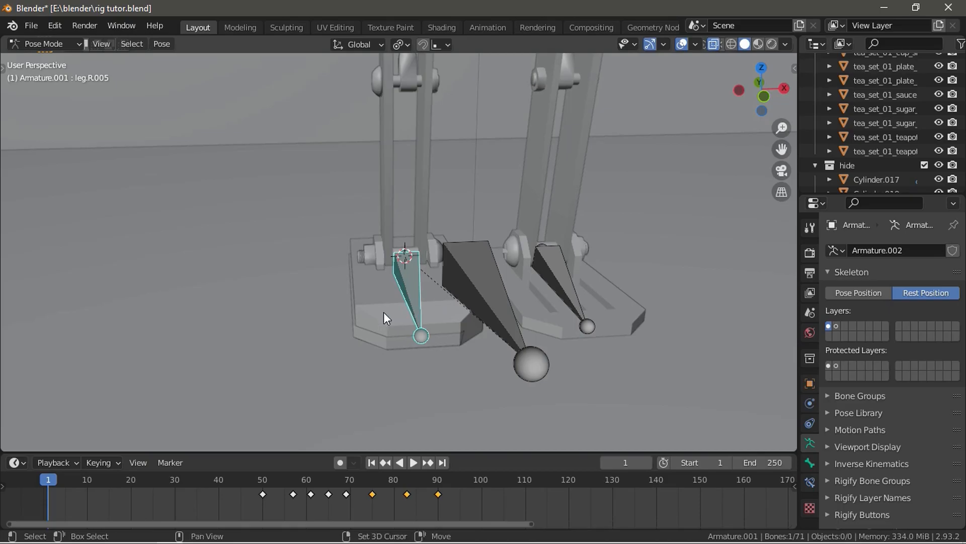
scroll(392, 313, up, 5)
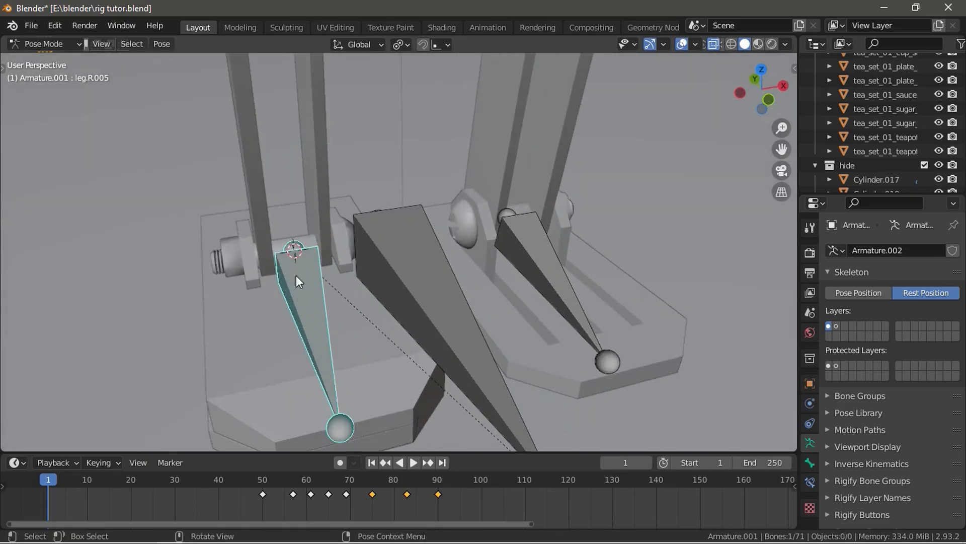
scroll(291, 283, down, 5)
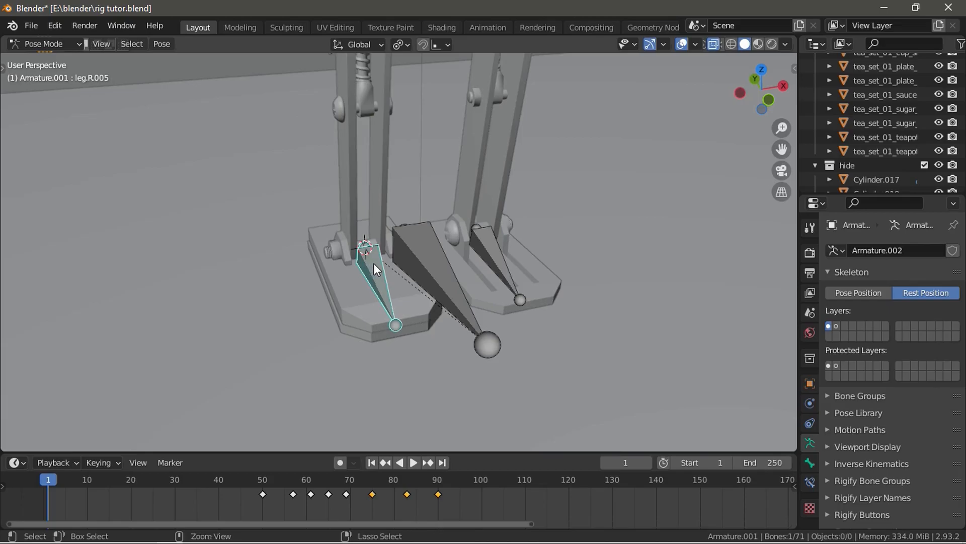
key(ctrl+Tab)
key(ctrl+Tab)
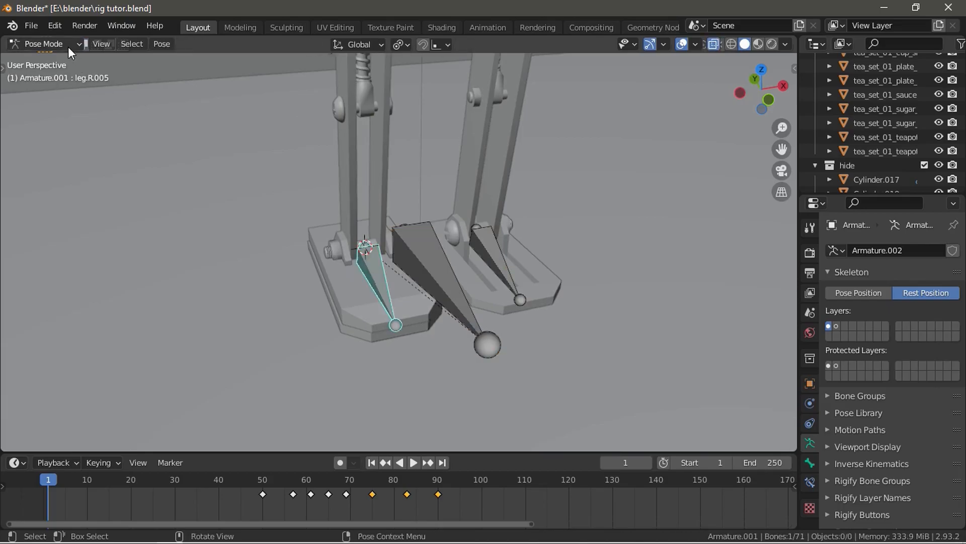
click(68, 48)
click(58, 62)
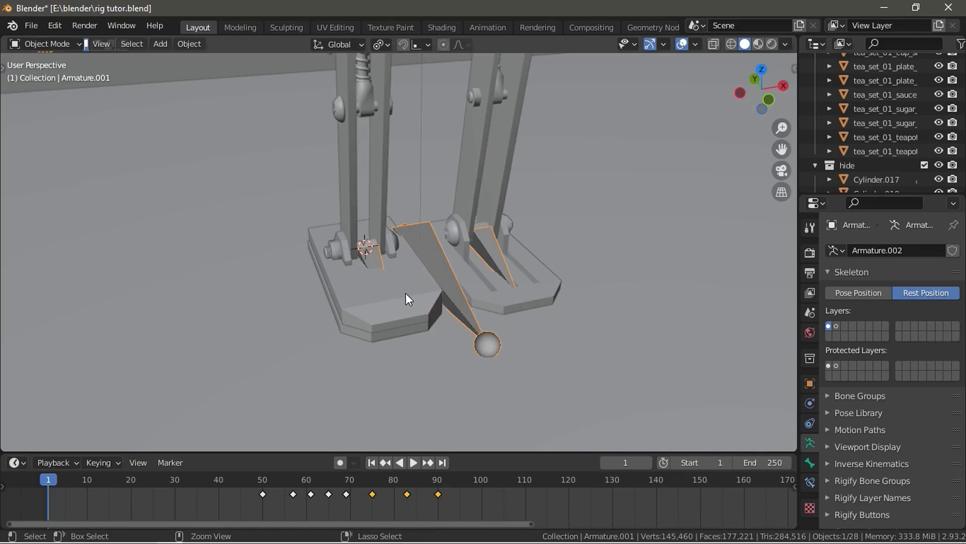
key(ctrl+Tab)
key(ctrl+Tab)
- Parent the foot-shaped cube to the armature's active bone using the Bone option
click(392, 305)
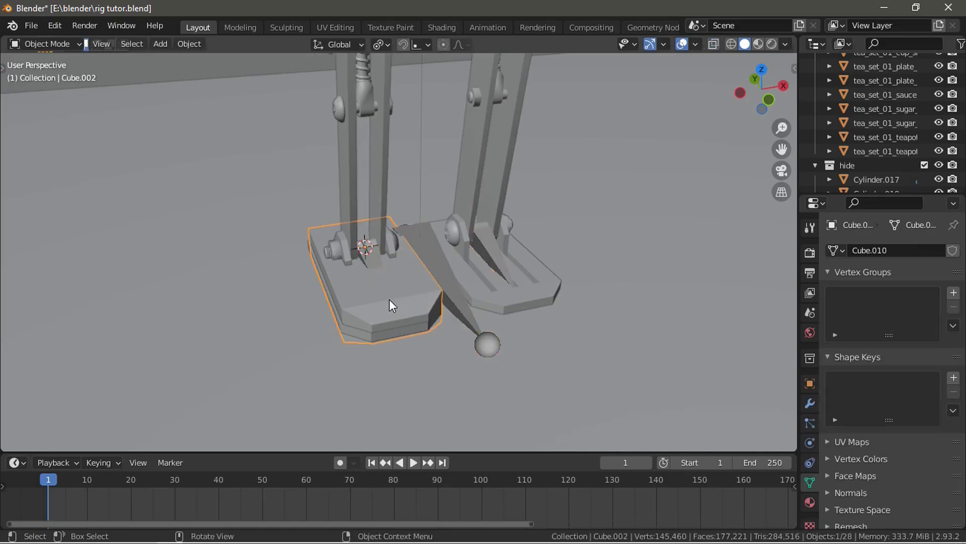
key(g)
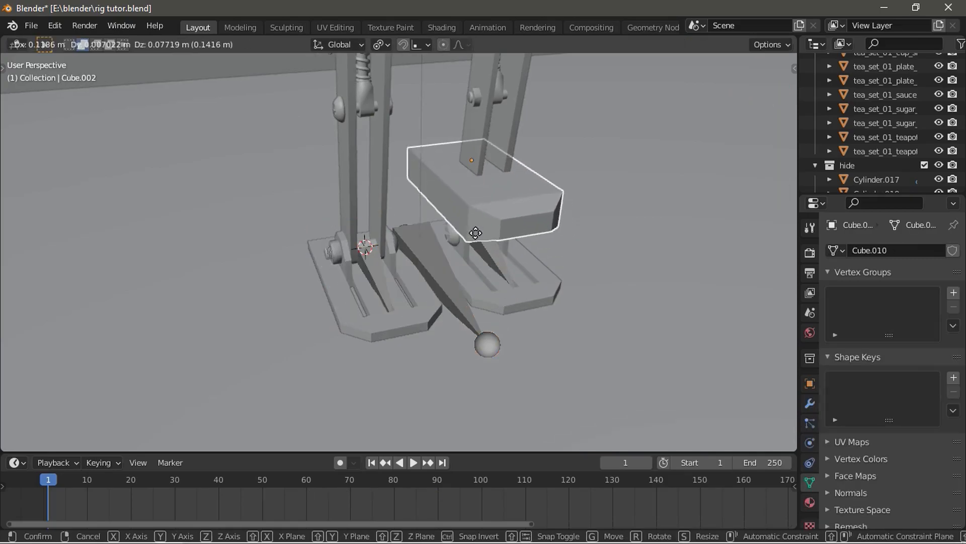
right_click(428, 281)
middle_drag(498, 325, 461, 304)
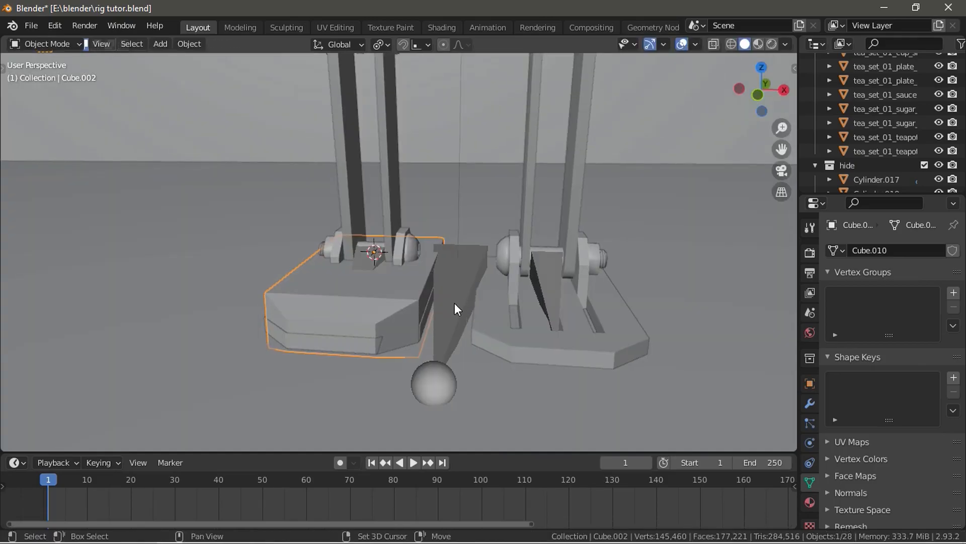
shift+click(455, 303)
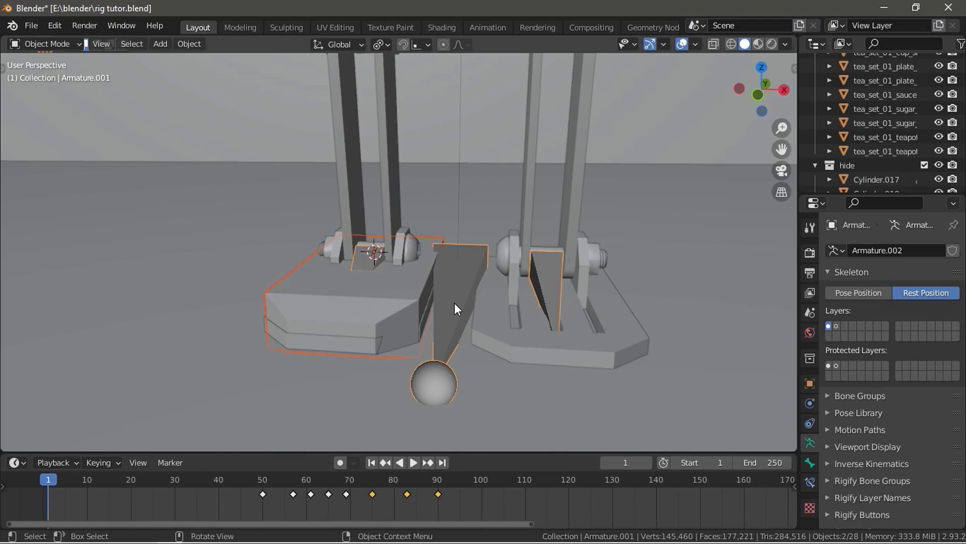
scroll(440, 323, up, 2)
scroll(444, 323, down, 2)
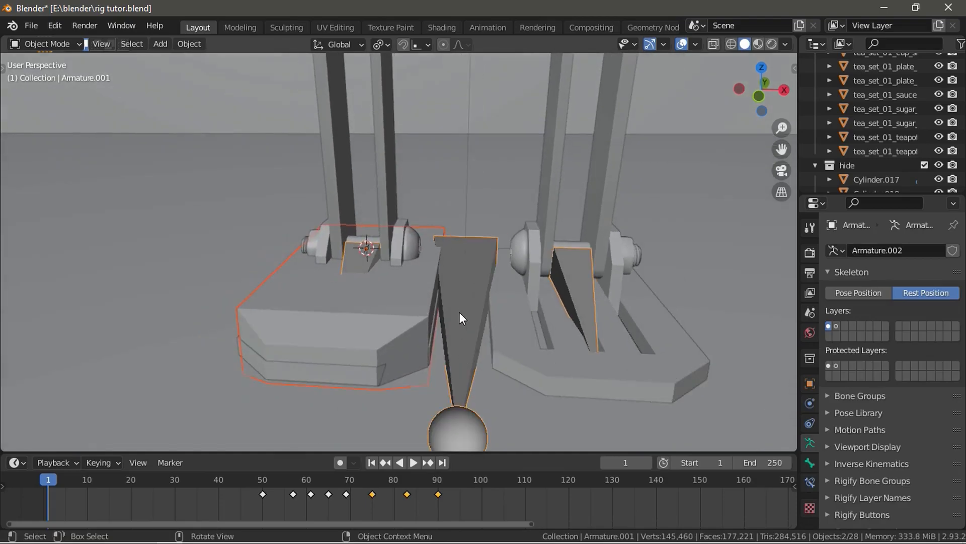
scroll(450, 316, down, 3)
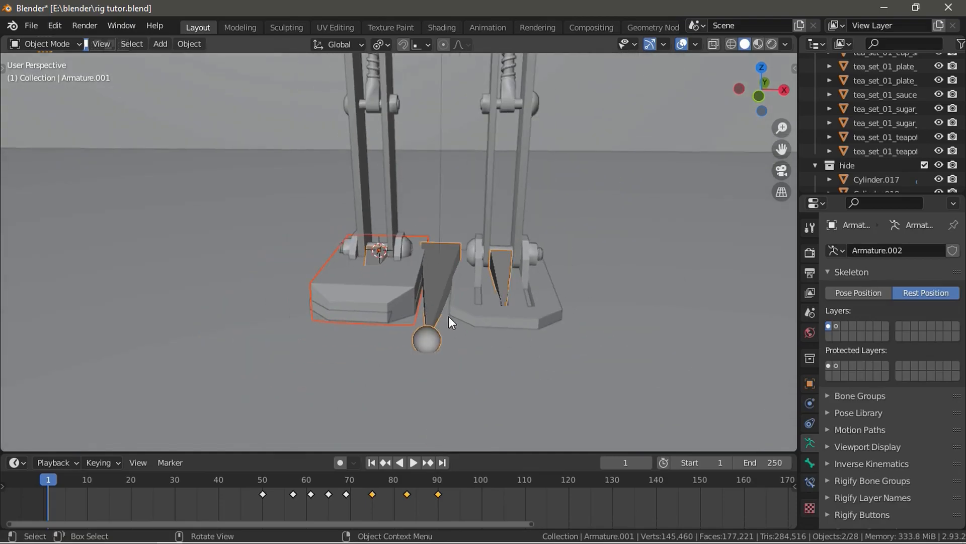
key(ctrl+p)
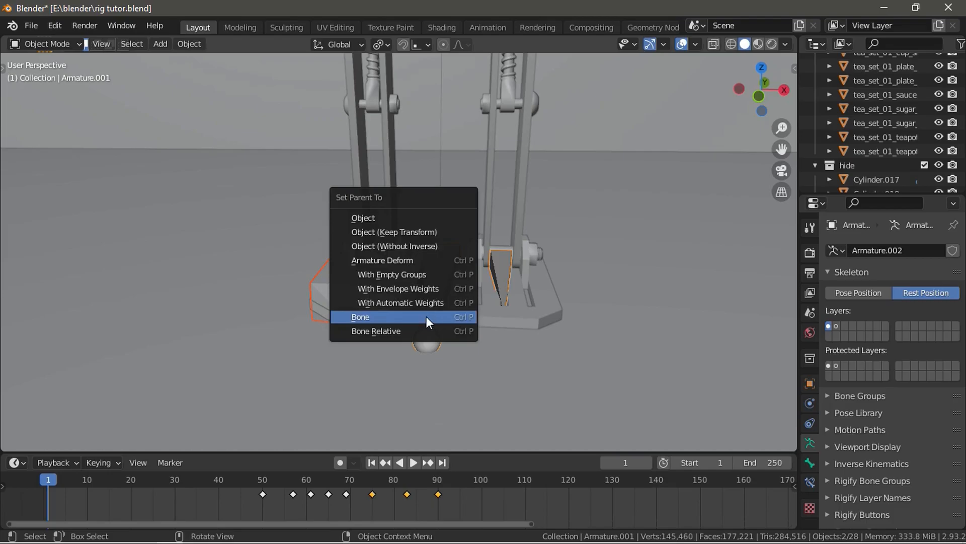
click(362, 321)
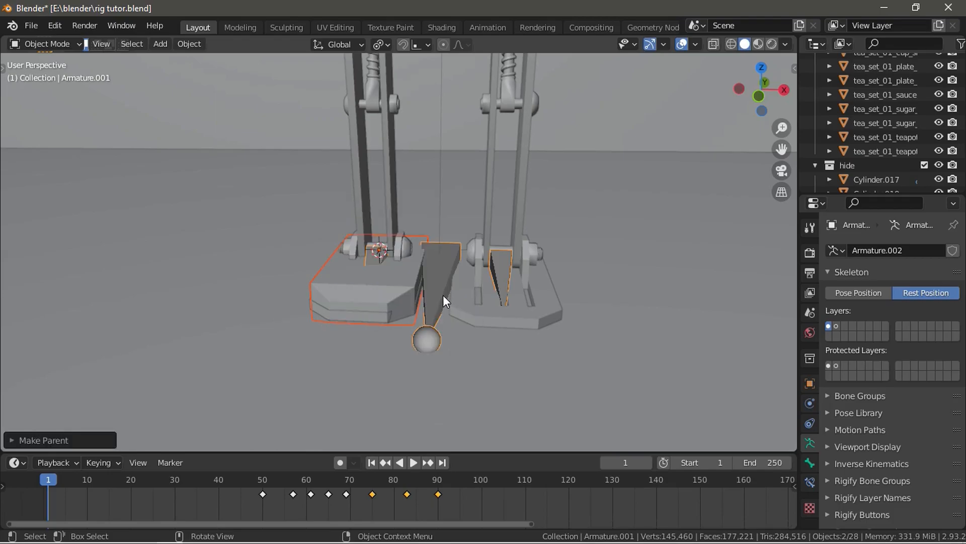
- Put the robot's armature in Pose Mode and make the foot bone leg.R.005 the active bone
click(444, 293)
click(443, 285)
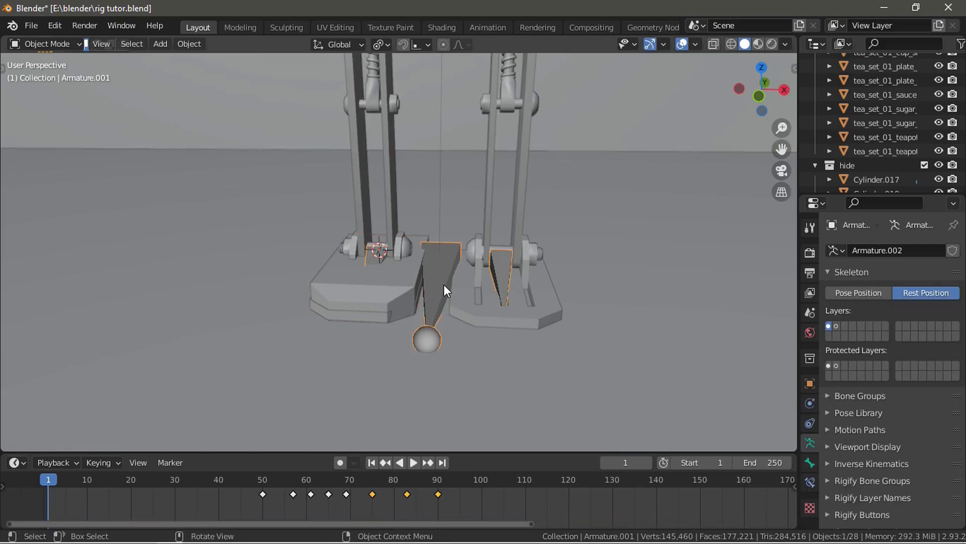
key(ctrl+Tab)
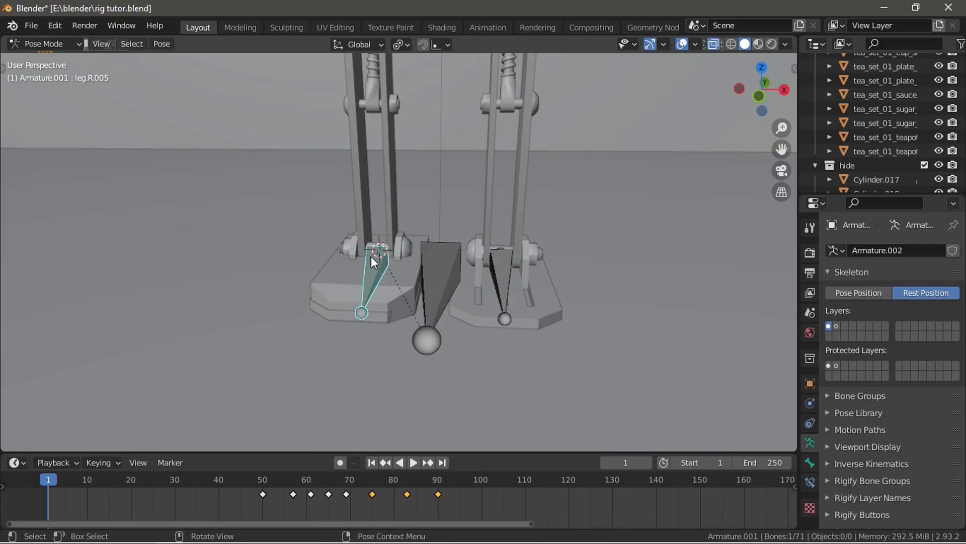
scroll(374, 257, up, 5)
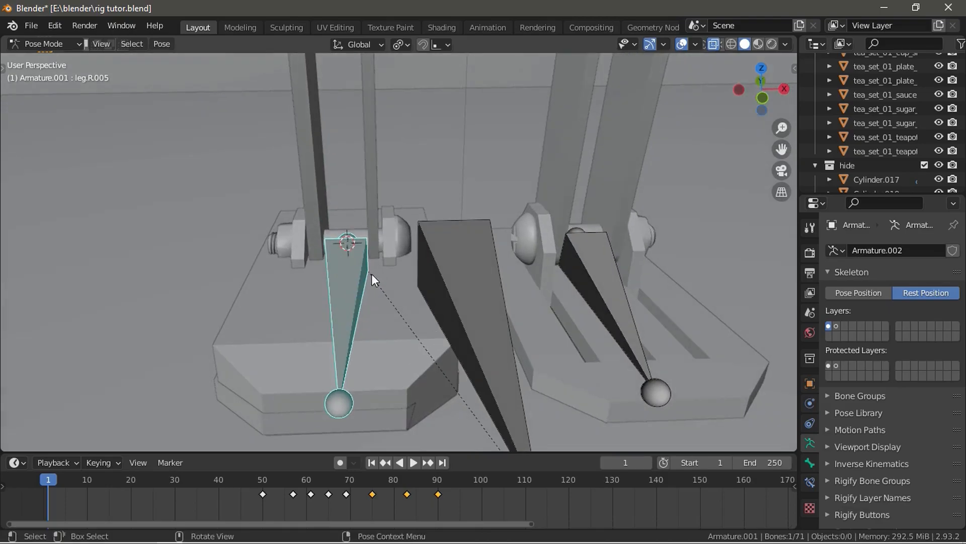
click(476, 279)
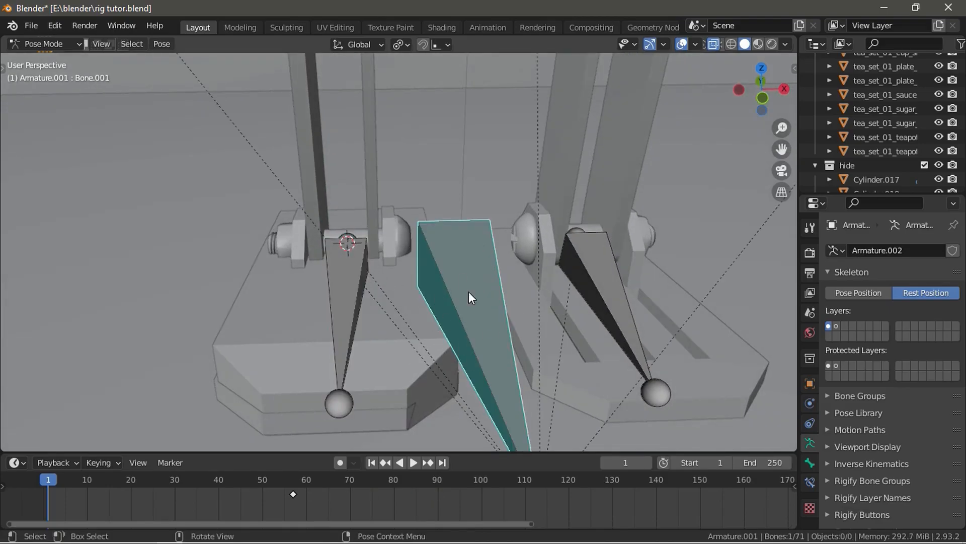
click(355, 300)
- Select the foot-shaped cube together with the armature and parent it to the active bone using the Bone option
scroll(354, 276, down, 5)
click(367, 274)
shift+click(431, 272)
key(ctrl+p)
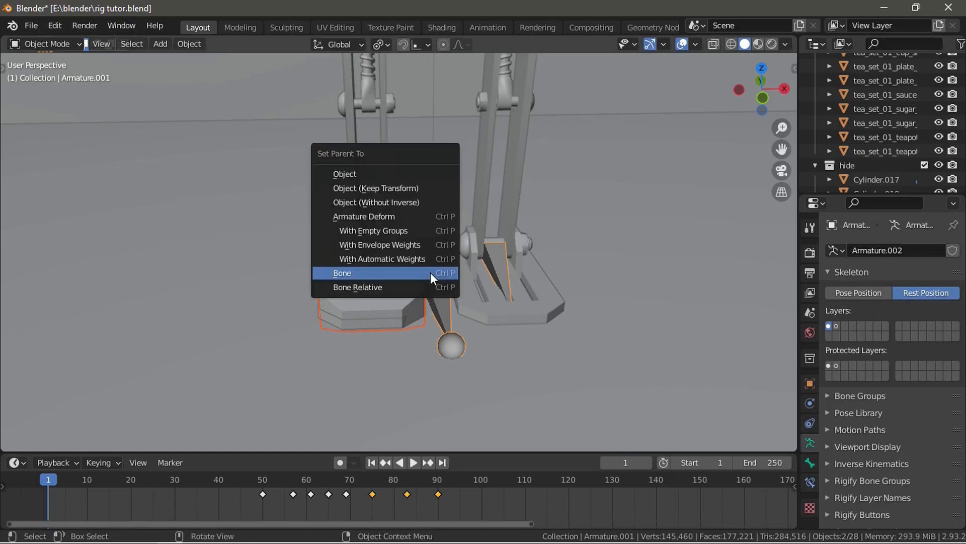
click(344, 273)
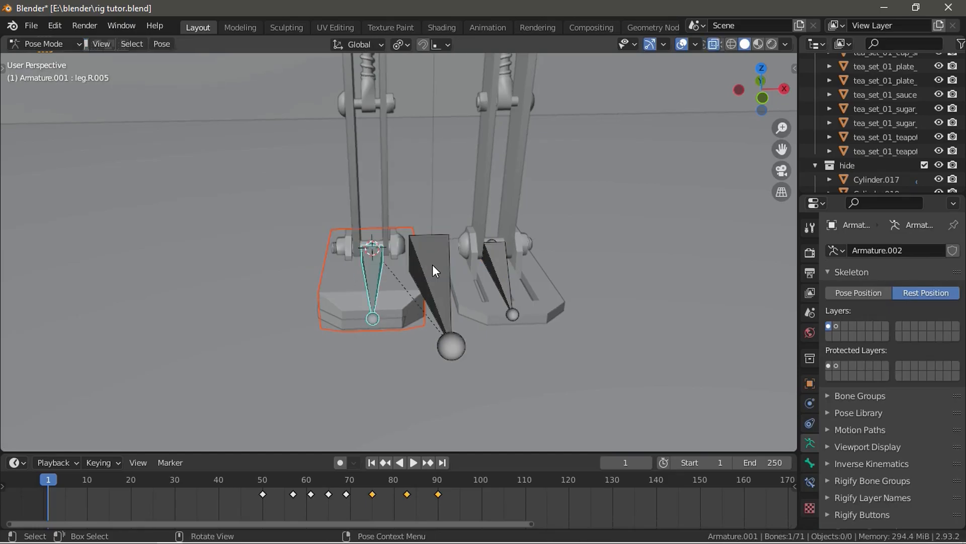
- Switch the armature from Rest Position back to Pose Position
scroll(617, 295, down, 10)
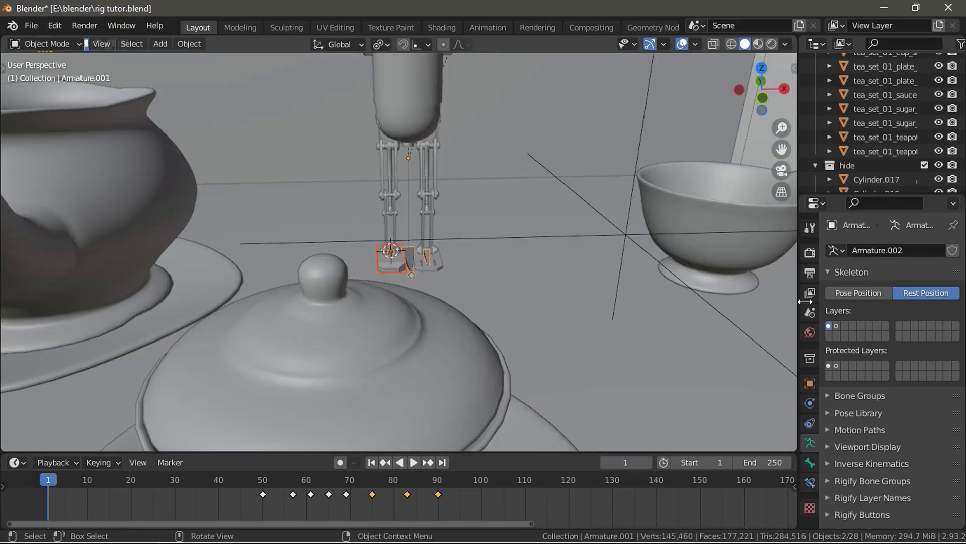
click(863, 293)
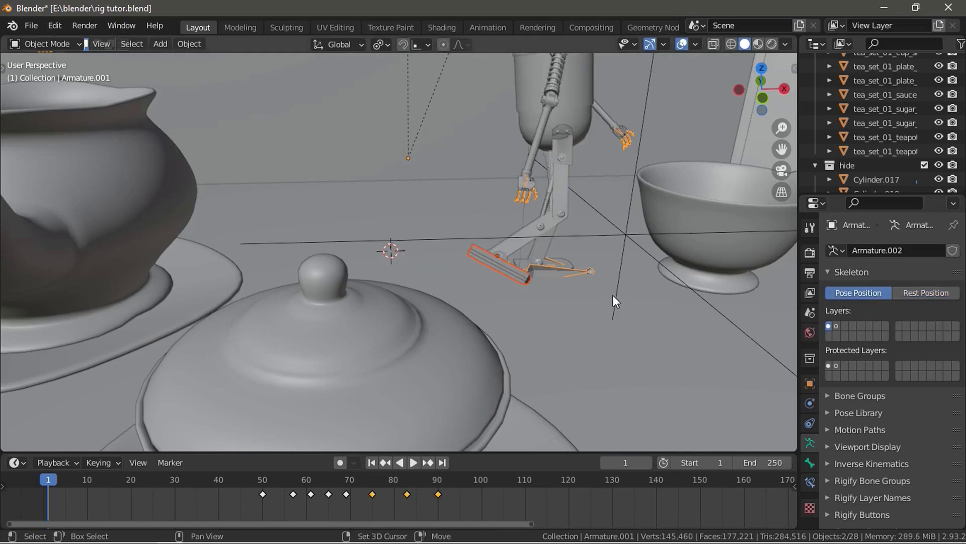
shift+middle_drag(613, 296, 413, 272)
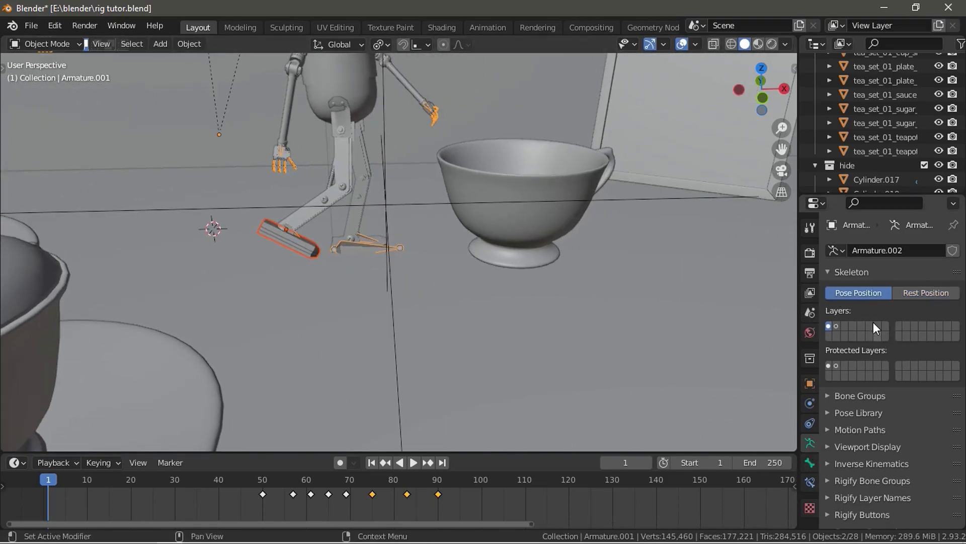
shift+middle_drag(513, 251, 510, 266)
- Play and scrub the walk animation to check that the cube follows the foot, and return to frame 1
click(399, 278)
key(space)
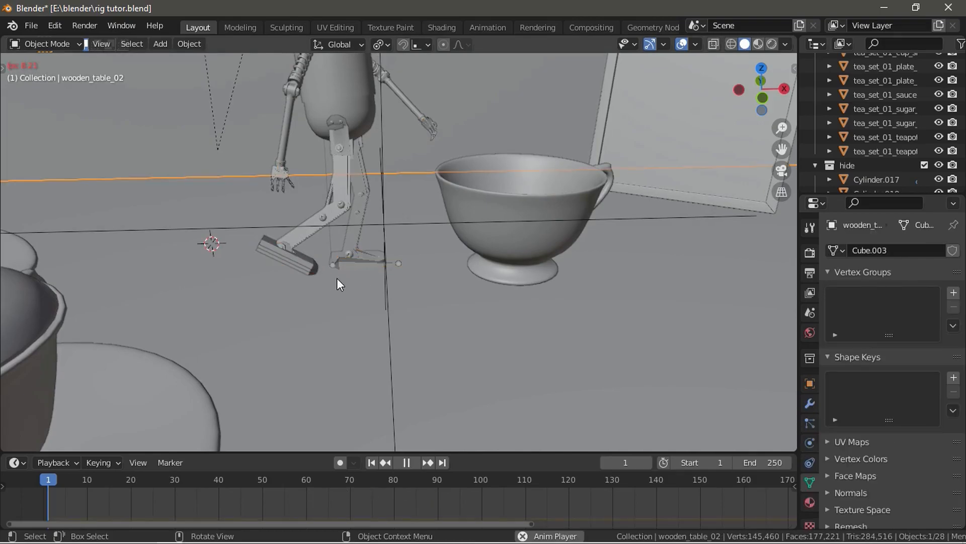
key(space)
scroll(334, 274, up, 3)
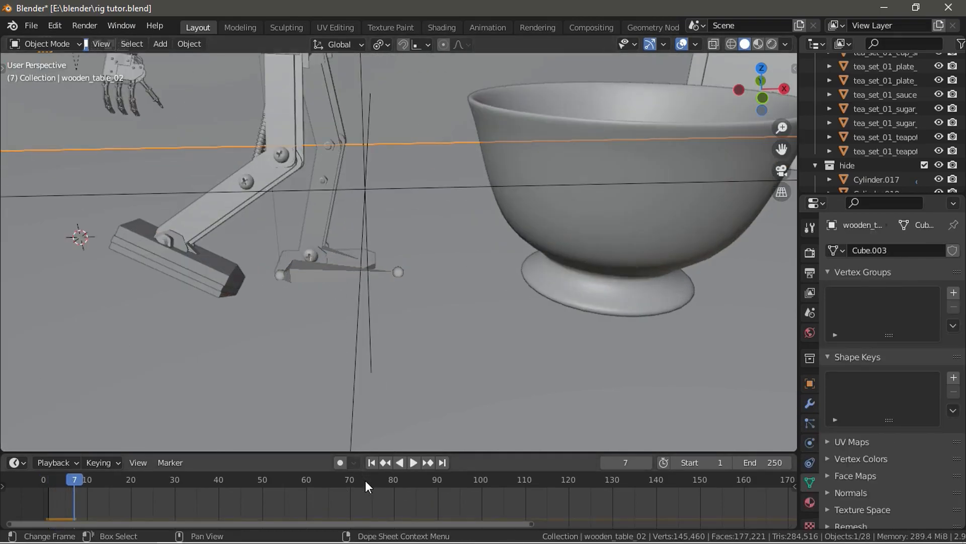
click(297, 480)
key(space)
key(space)
mouse_move(235, 477)
mouse_down()
mouse_move(222, 476)
mouse_move(320, 485)
mouse_move(231, 495)
mouse_up()
middle_drag(262, 444, 333, 402)
click(381, 302)
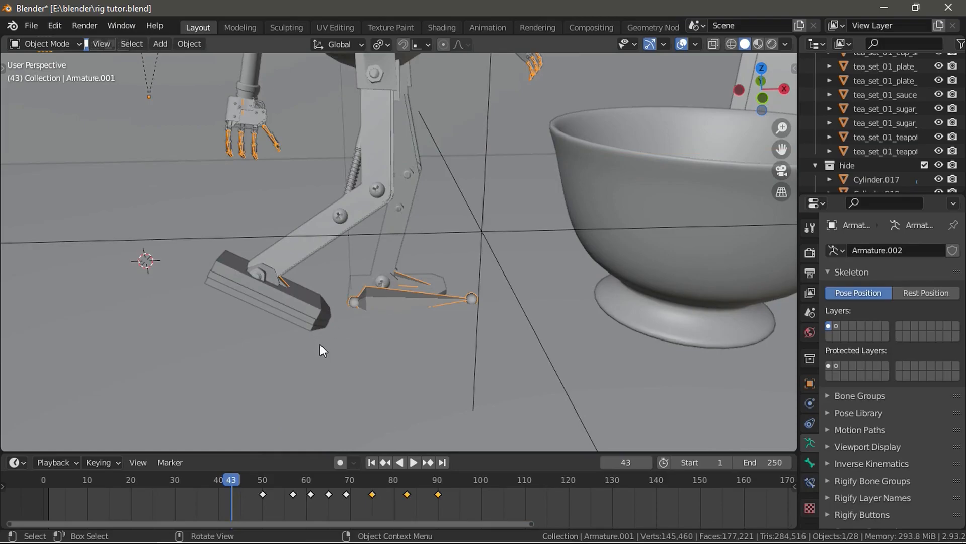
click(371, 462)
- Select the foot-shaped cube and turn off its visibility in renders
middle_drag(328, 351, 367, 319)
scroll(389, 274, up, 4)
click(380, 311)
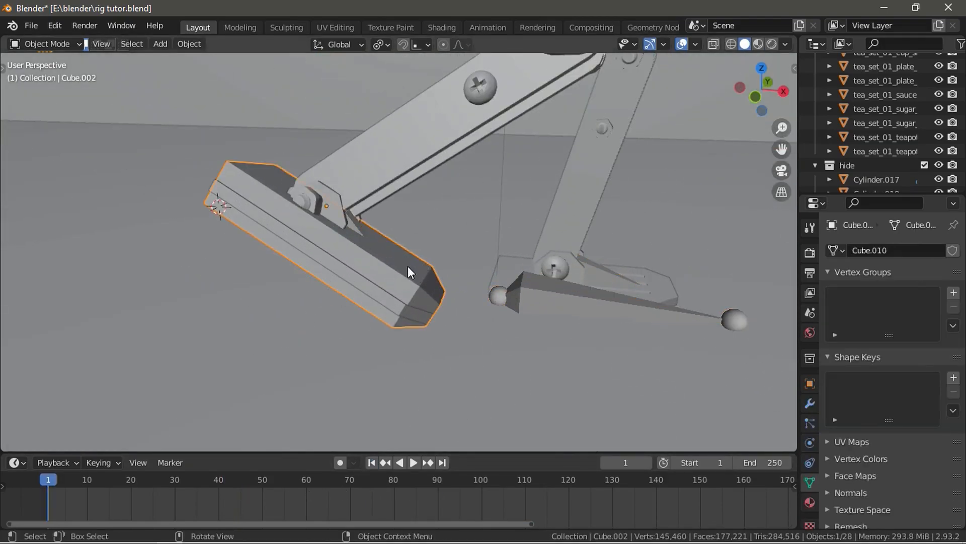
middle_drag(408, 266, 353, 271)
shift+middle_drag(293, 273, 370, 280)
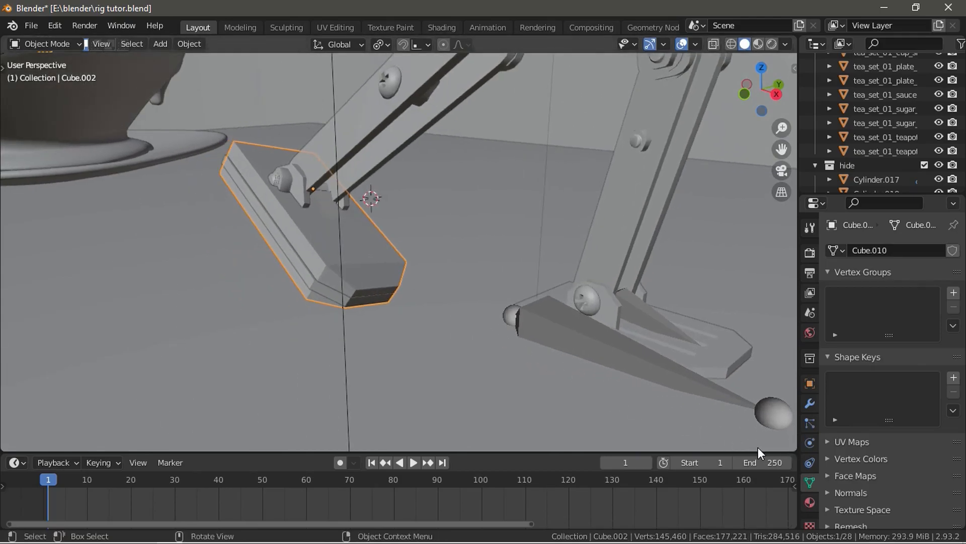
click(810, 384)
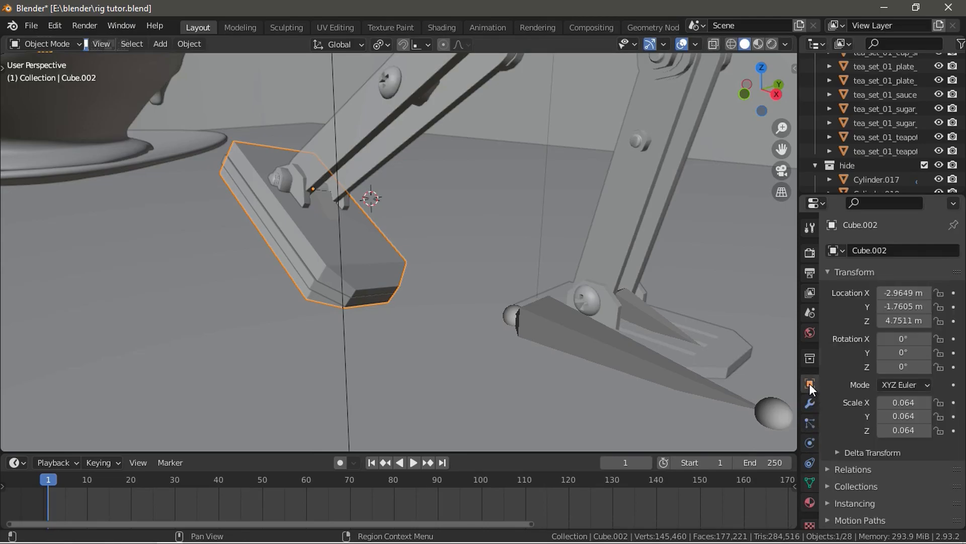
scroll(909, 372, down, 8)
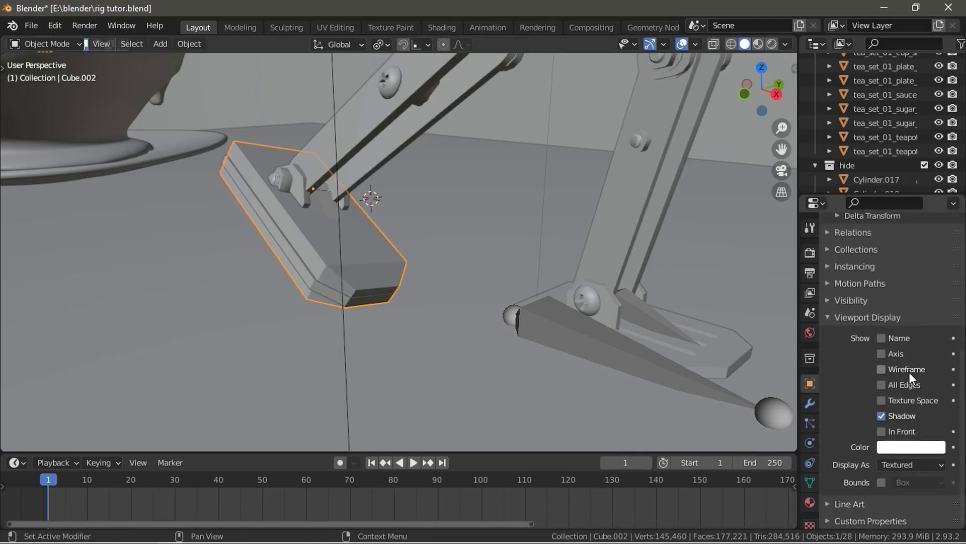
click(840, 300)
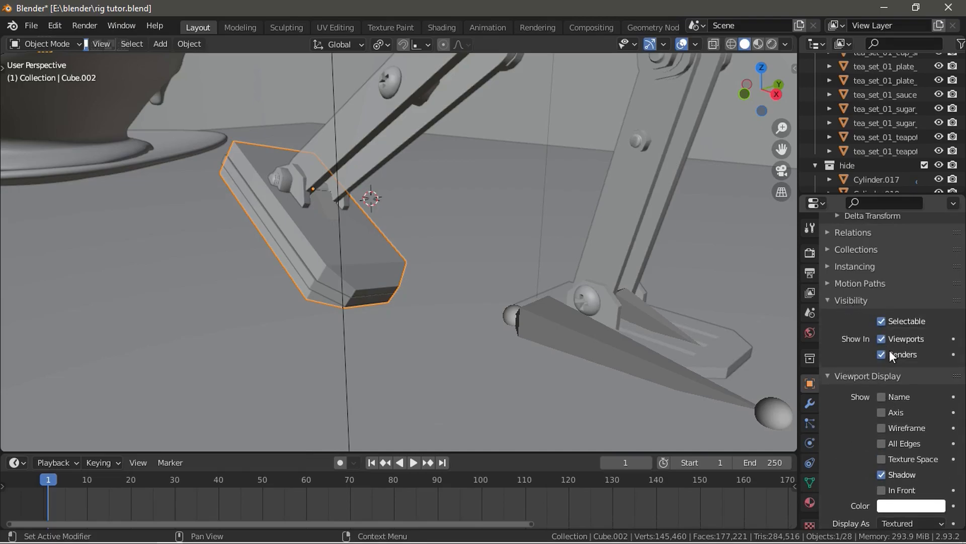
scroll(882, 356, down, 3)
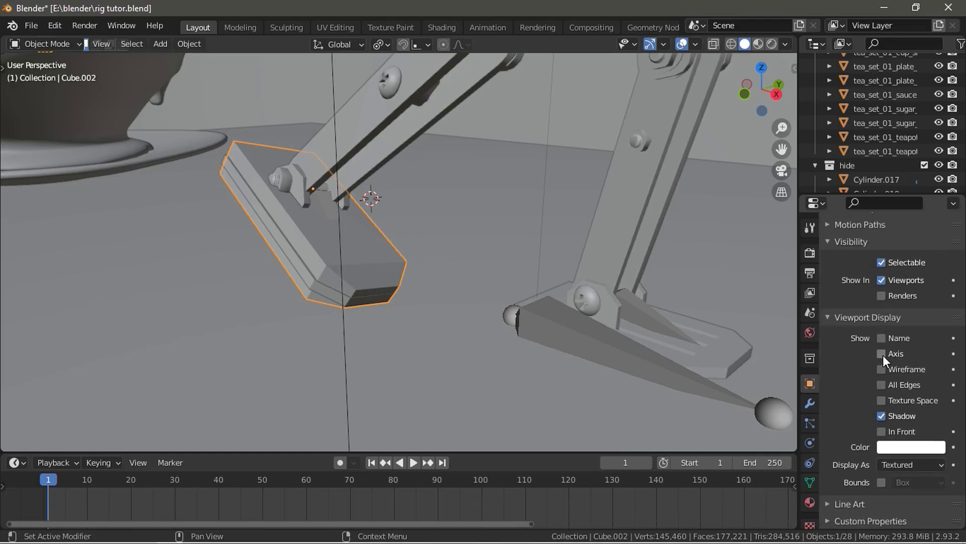
- Set the foot cube's viewport display to Wire
click(894, 466)
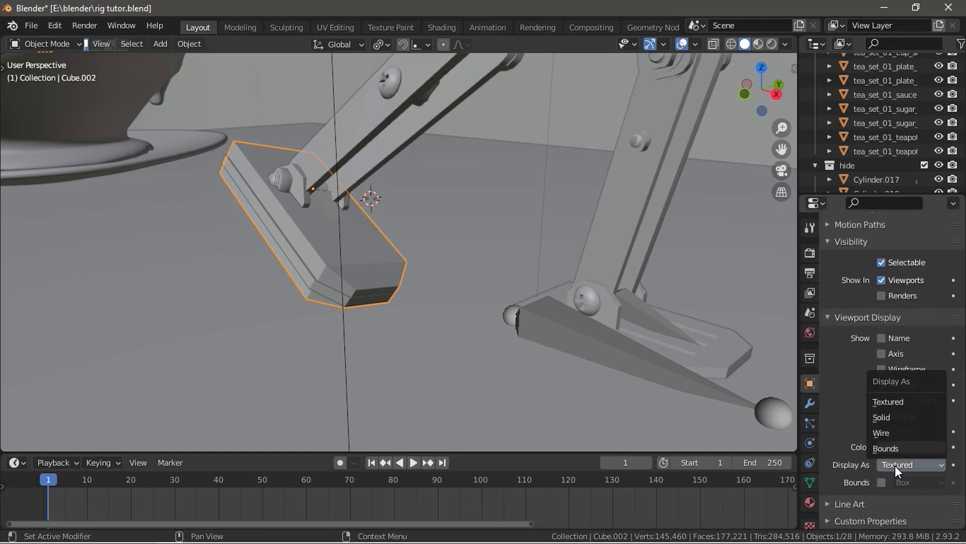
click(885, 432)
click(840, 316)
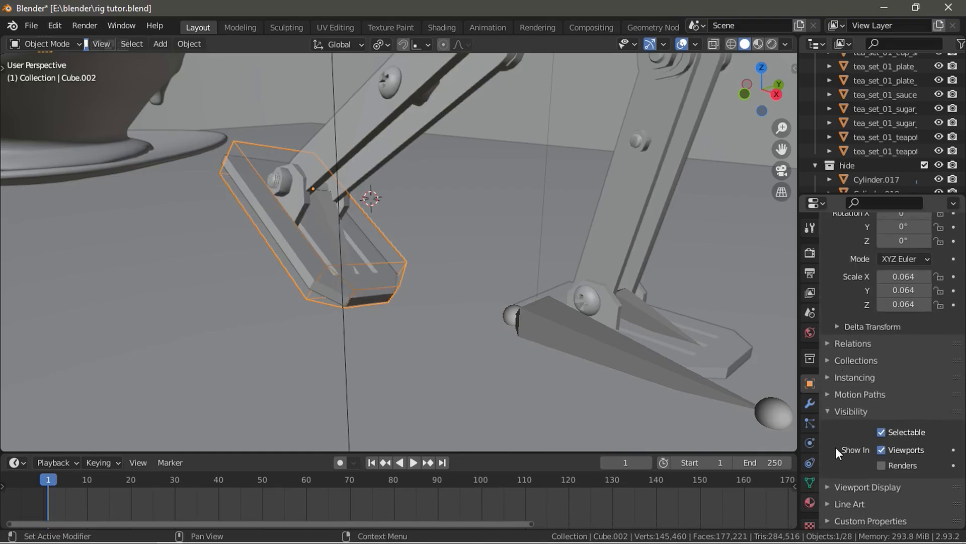
click(855, 487)
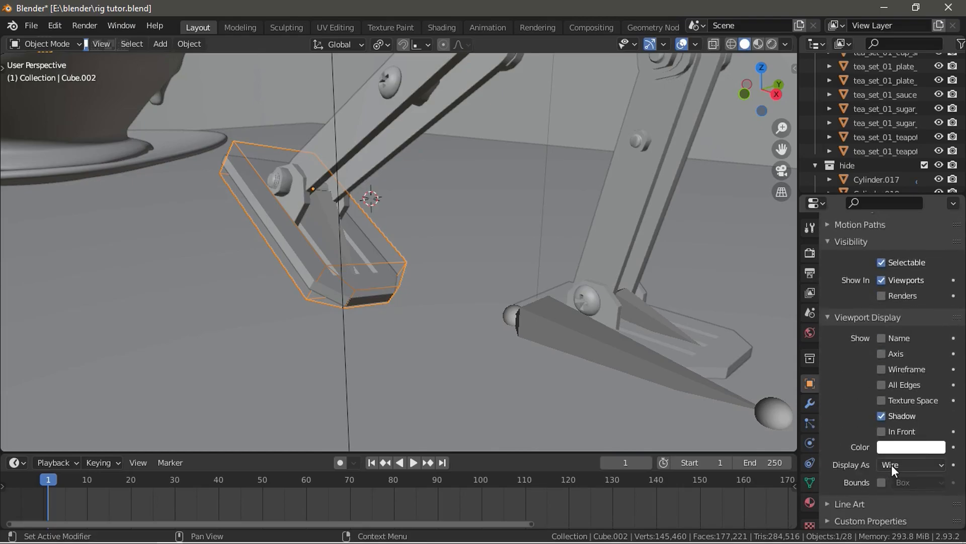
- Add an Active rigid body to the wireframe foot cube
middle_drag(333, 271, 393, 286)
scroll(400, 256, down, 5)
scroll(392, 286, up, 4)
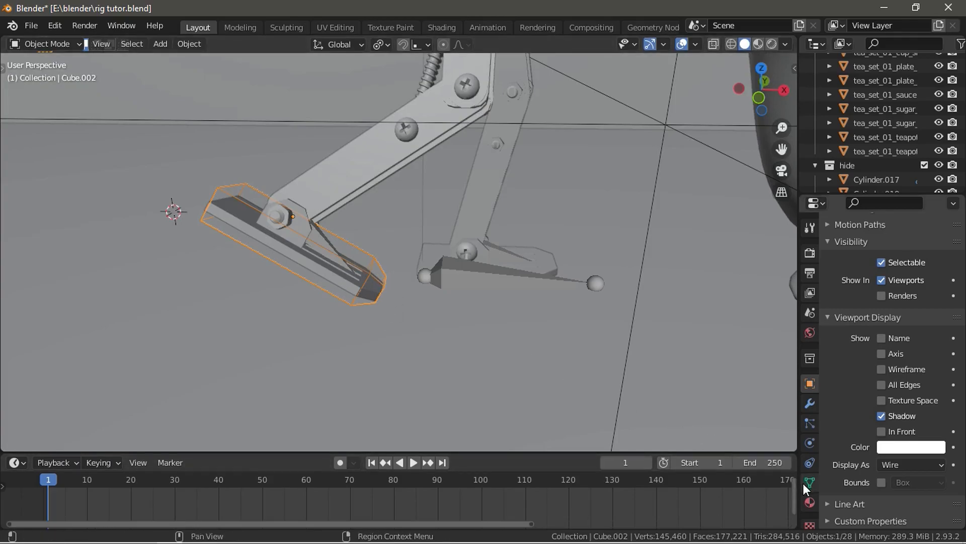
click(367, 272)
click(366, 270)
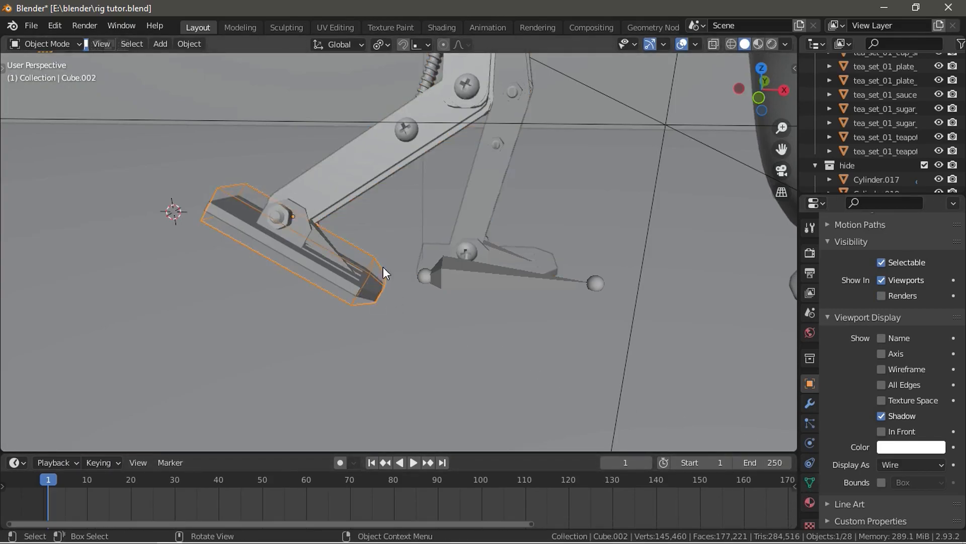
click(810, 443)
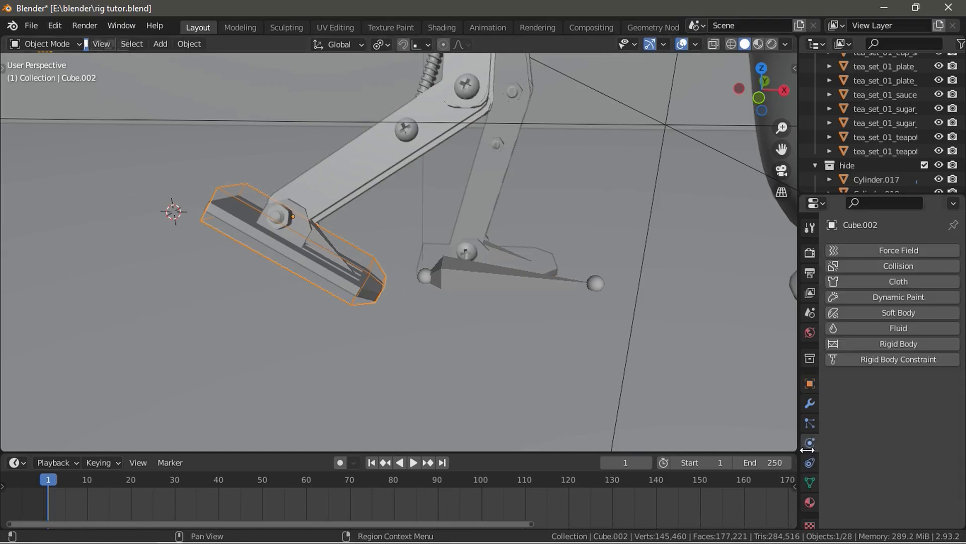
click(903, 345)
- Preview the simulation briefly and enable Animated in the foot cube's rigid body settings
scroll(422, 270, down, 5)
key(space)
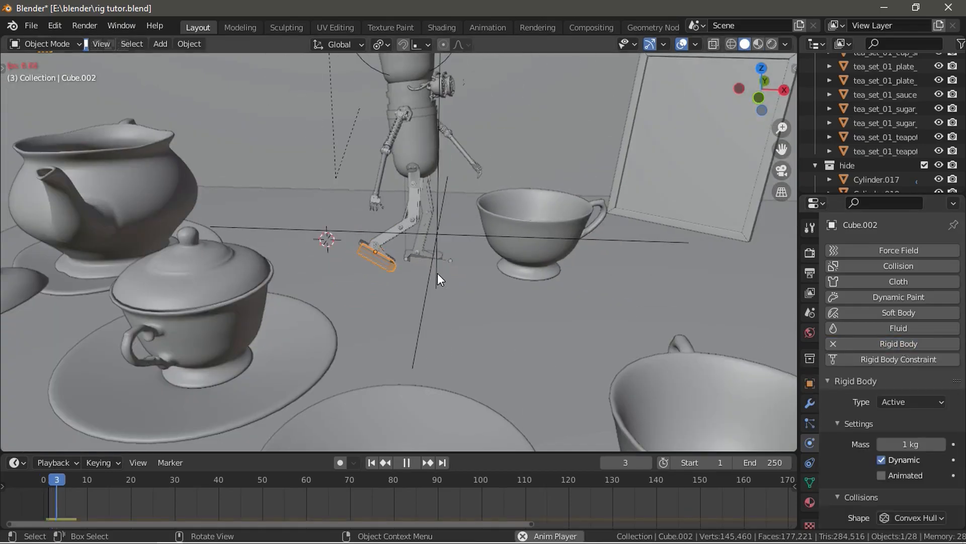
key(space)
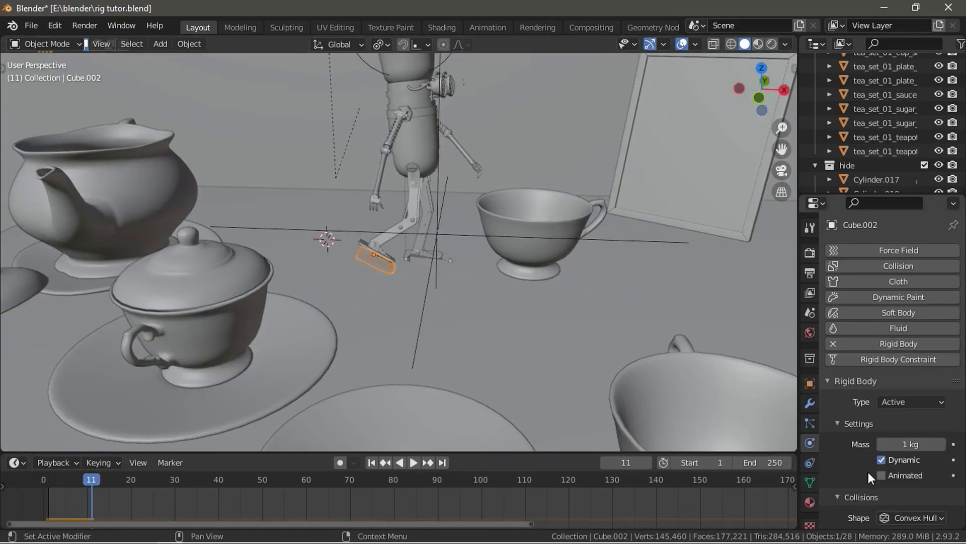
click(895, 476)
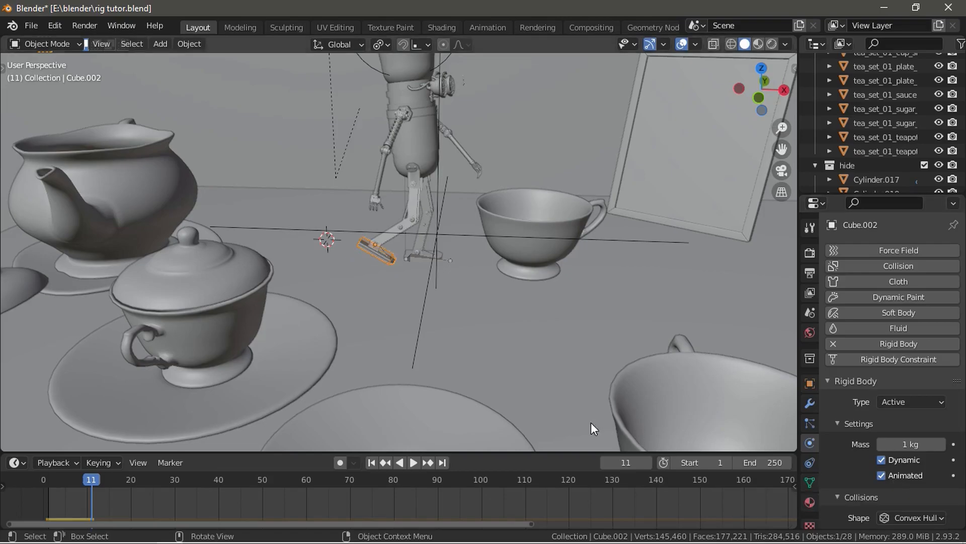
- Rewind to frame 1 and play the simulation to about frame 81 to watch the foot strike the teacup
click(372, 462)
scroll(446, 353, up, 5)
key(space)
scroll(493, 341, down, 4)
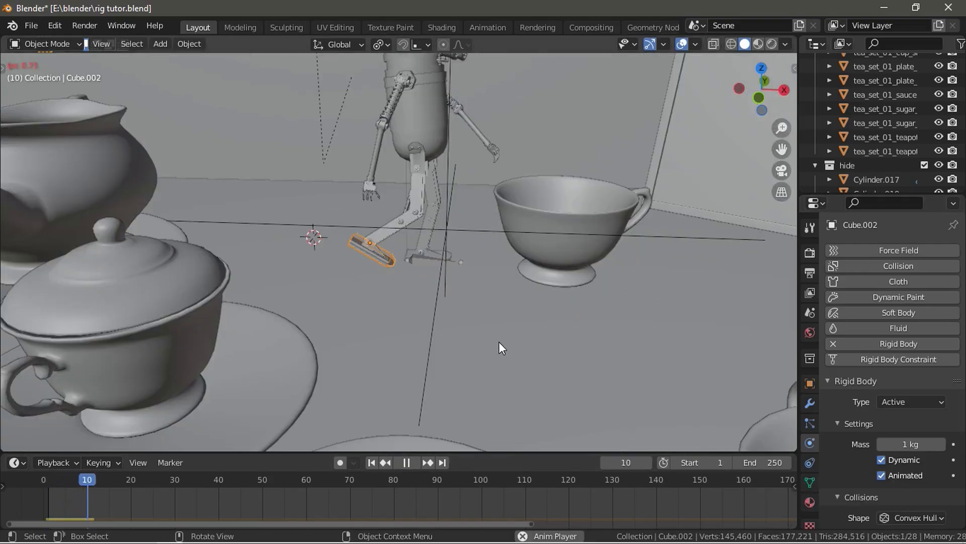
middle_drag(501, 340, 464, 336)
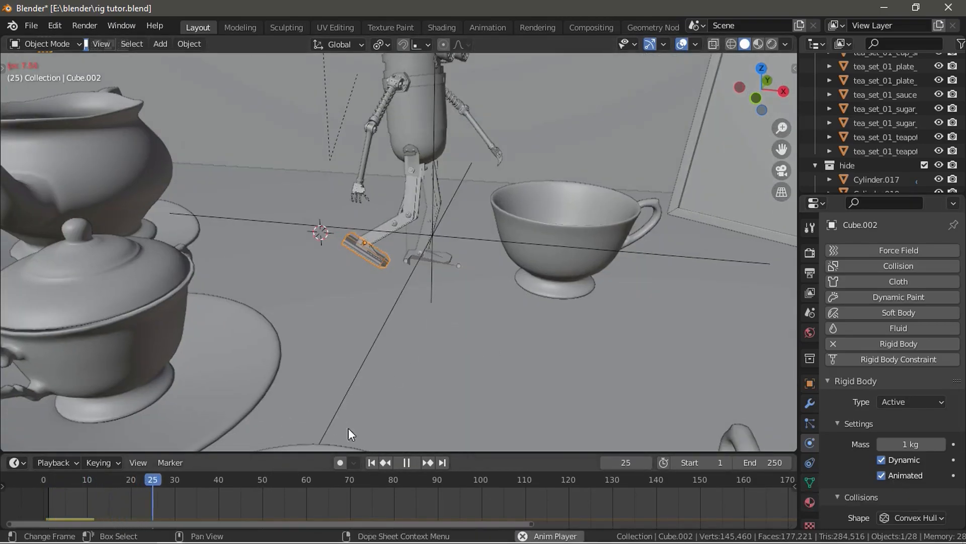
shift+middle_drag(487, 339, 446, 339)
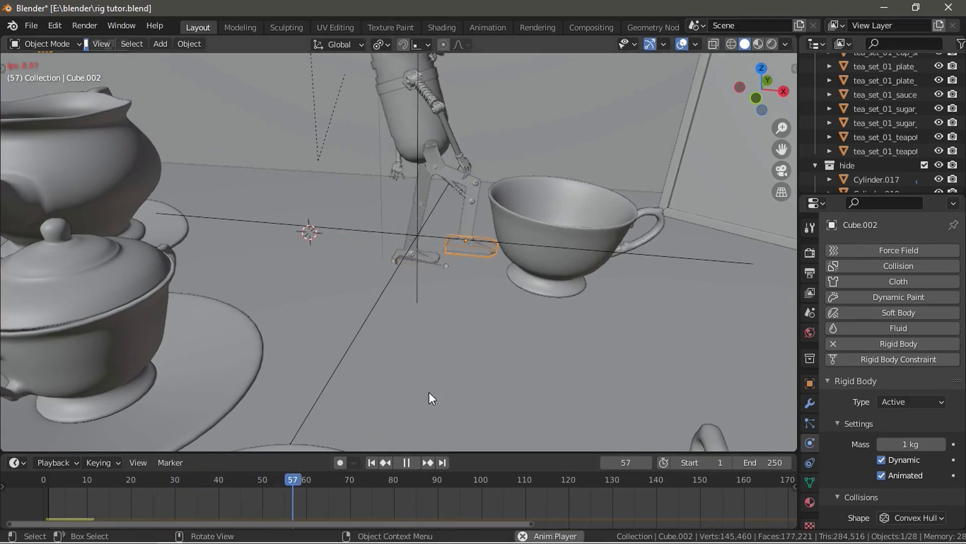
shift+middle_drag(610, 318, 429, 330)
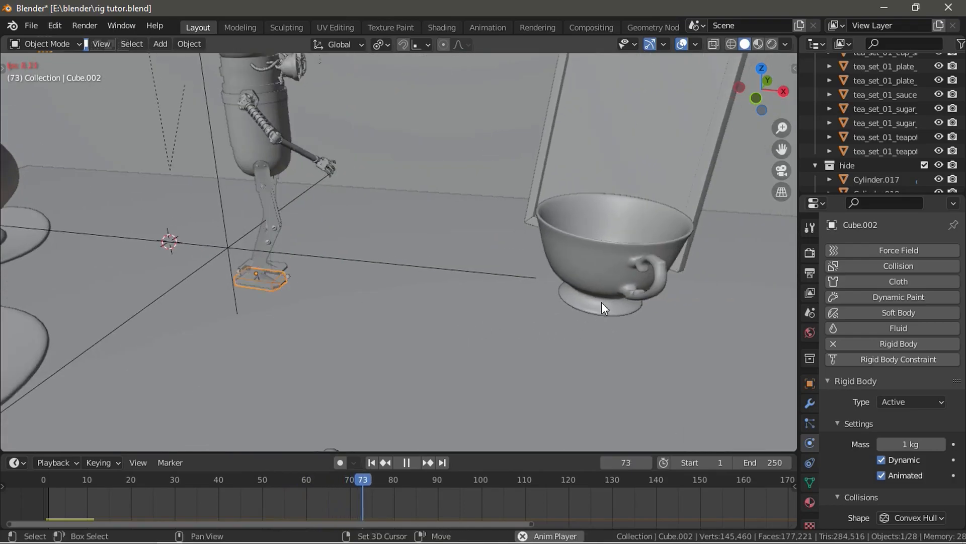
key(space)
- Examine how the collision cube fits around the robot's foot at frame 81 from several angles
middle_drag(249, 293, 528, 371)
scroll(514, 352, up, 6)
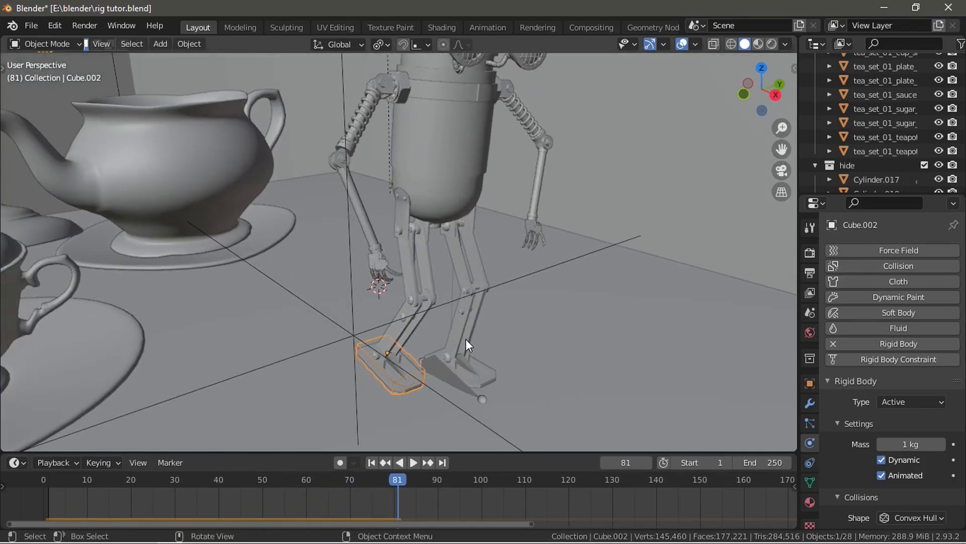
middle_drag(374, 310, 334, 305)
shift+middle_drag(335, 362, 360, 316)
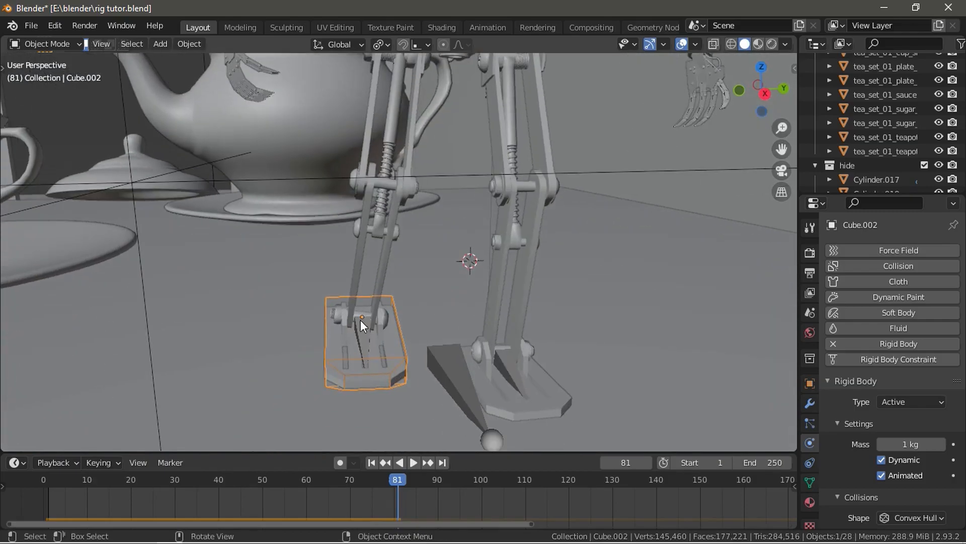
shift+middle_drag(334, 232, 446, 274)
scroll(364, 286, up, 3)
scroll(310, 256, down, 4)
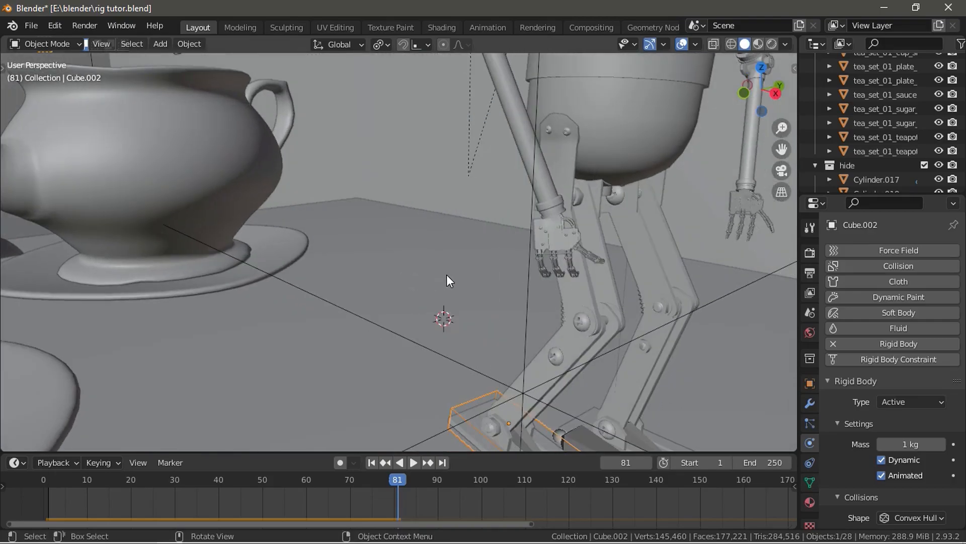
- Replay the simulation from the start to frame 85 while observing the robot, the foot cube and the teacup
middle_drag(521, 269, 423, 264)
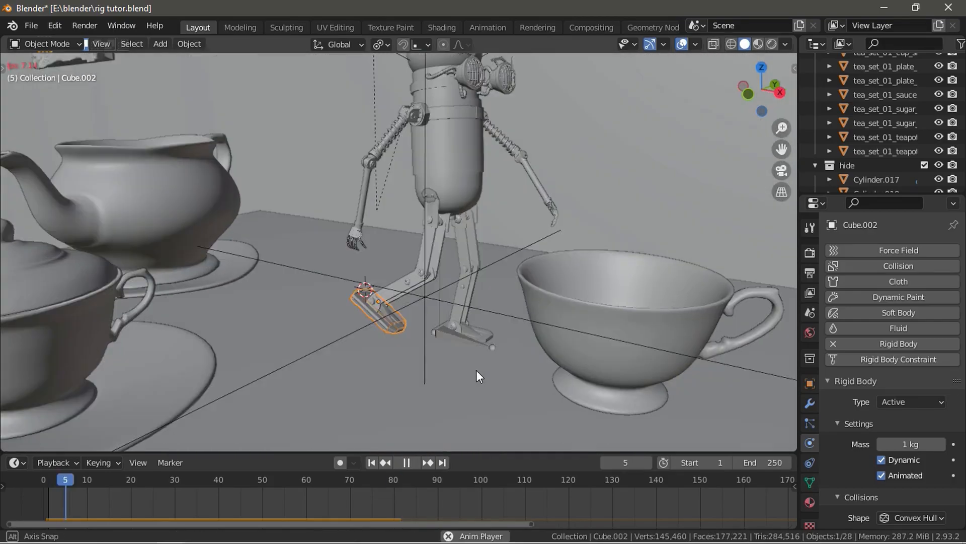
middle_drag(477, 370, 478, 370)
scroll(478, 370, down, 4)
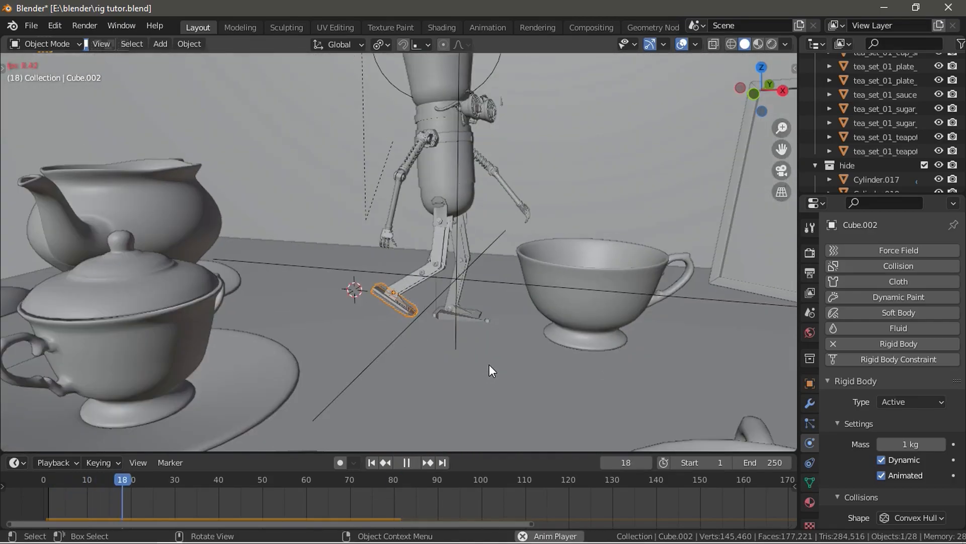
scroll(489, 364, down, 3)
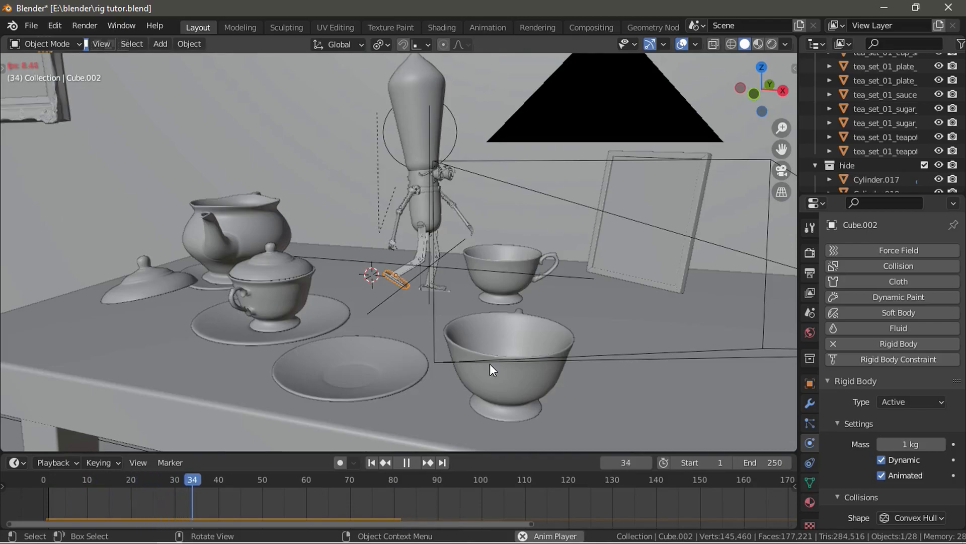
scroll(489, 363, up, 3)
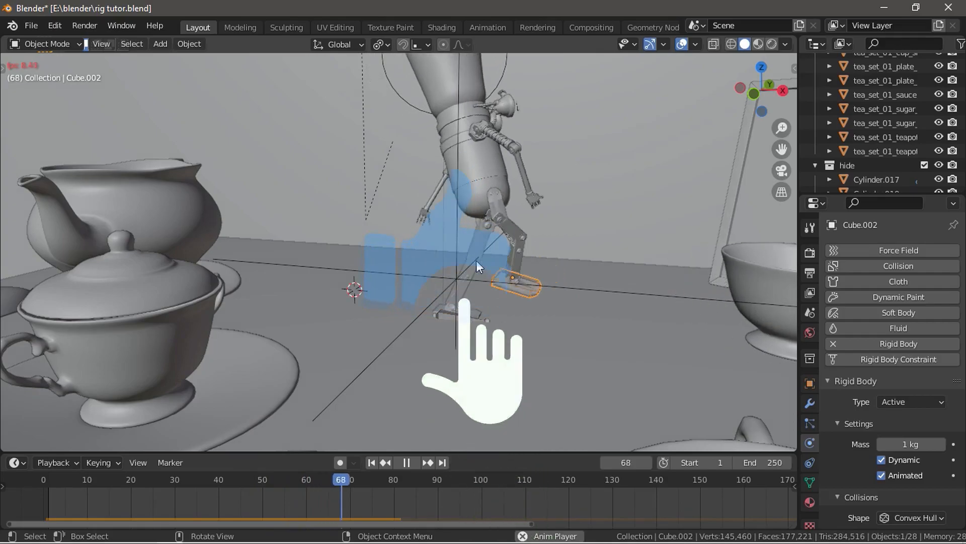
key(space)
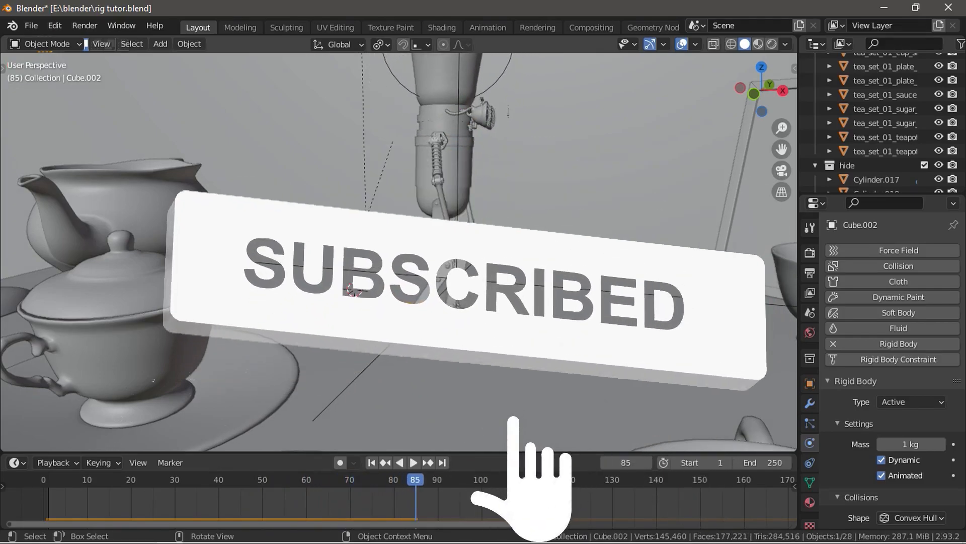
scroll(475, 305, down, 3)
scroll(474, 305, down, 4)
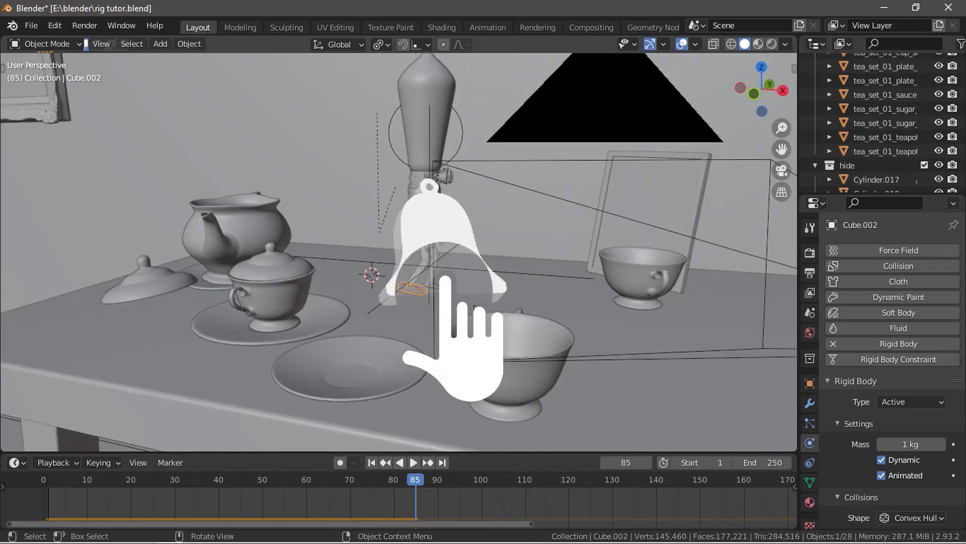